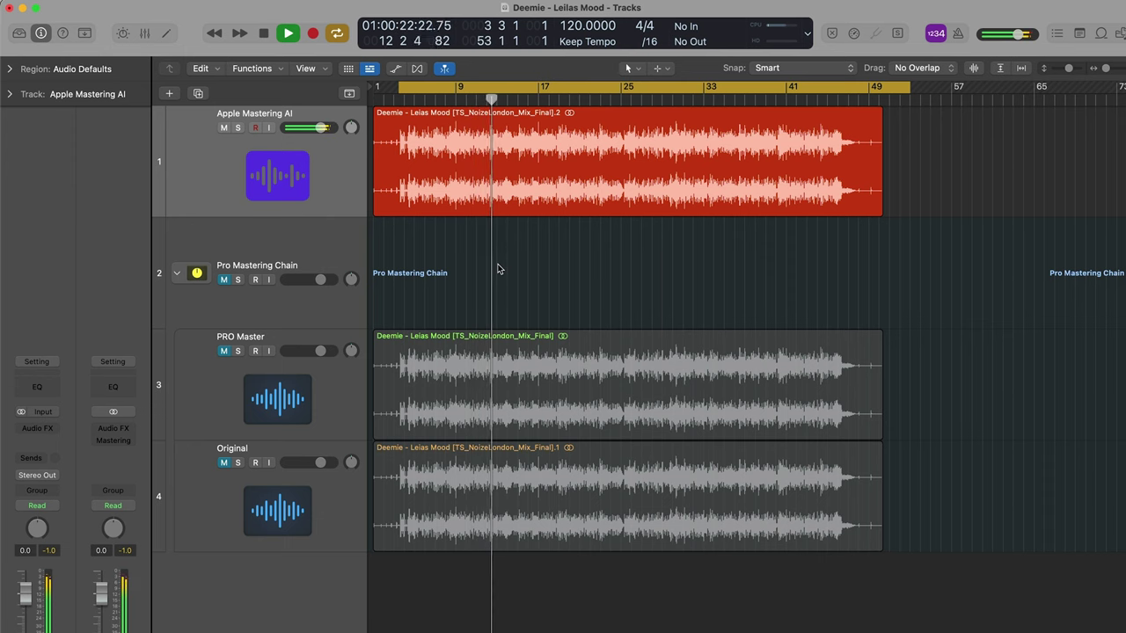
Stop the song, open Mastering Assistant on Stereo Out, check Bypass, and enable Loudness Compensation
{"action": "key", "text": "space"}
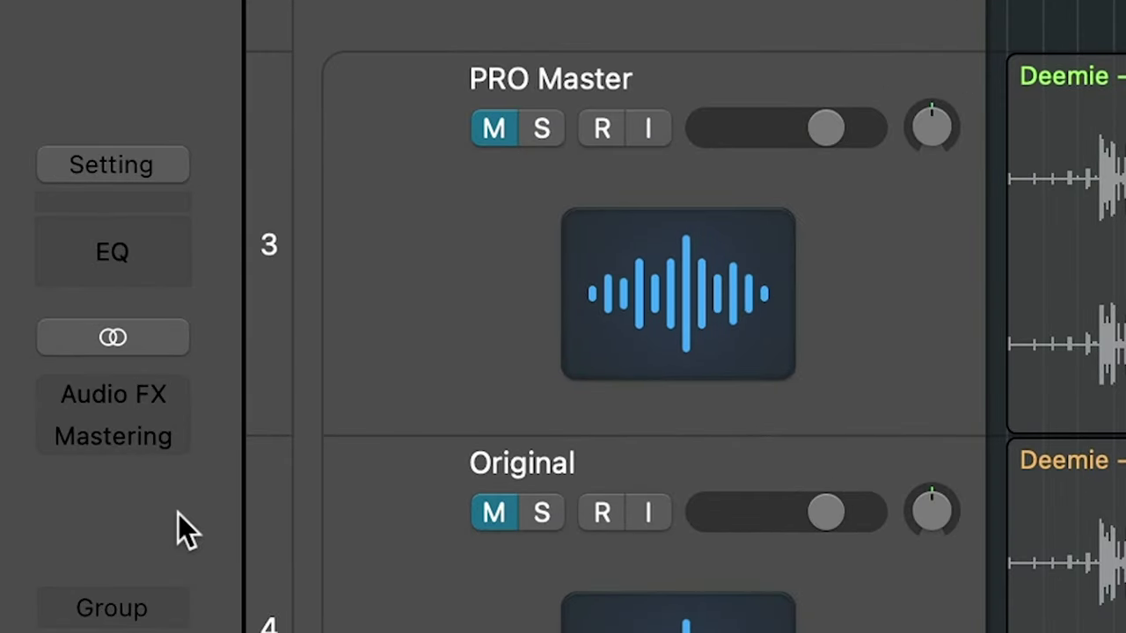
{"action": "left_click", "coordinate": [107, 442]}
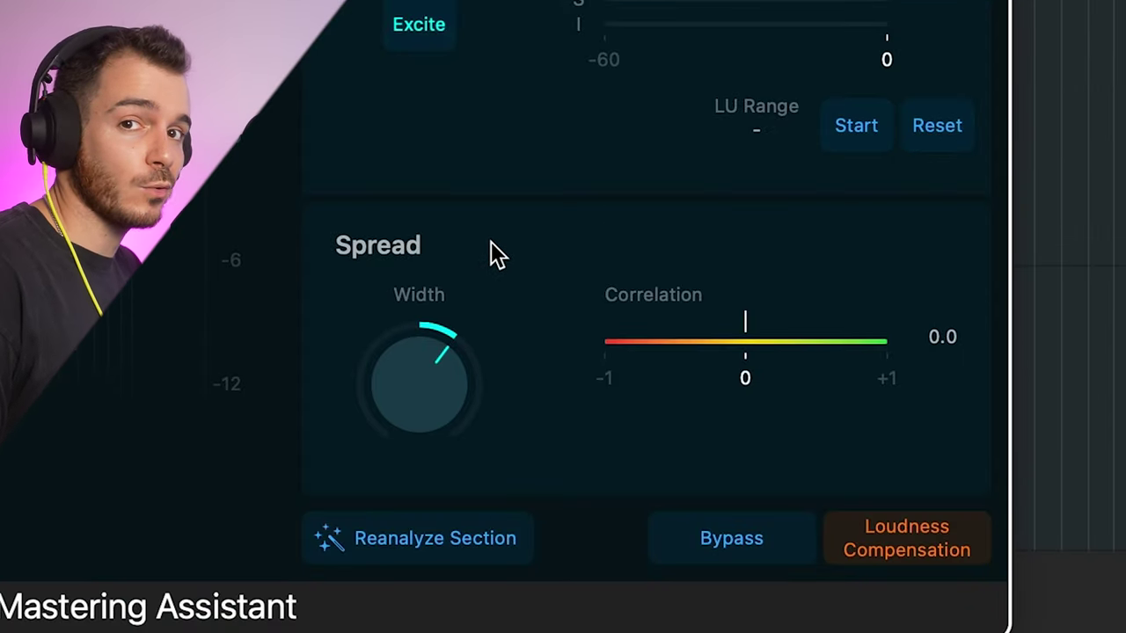
{"action": "left_click", "coordinate": [712, 542]}
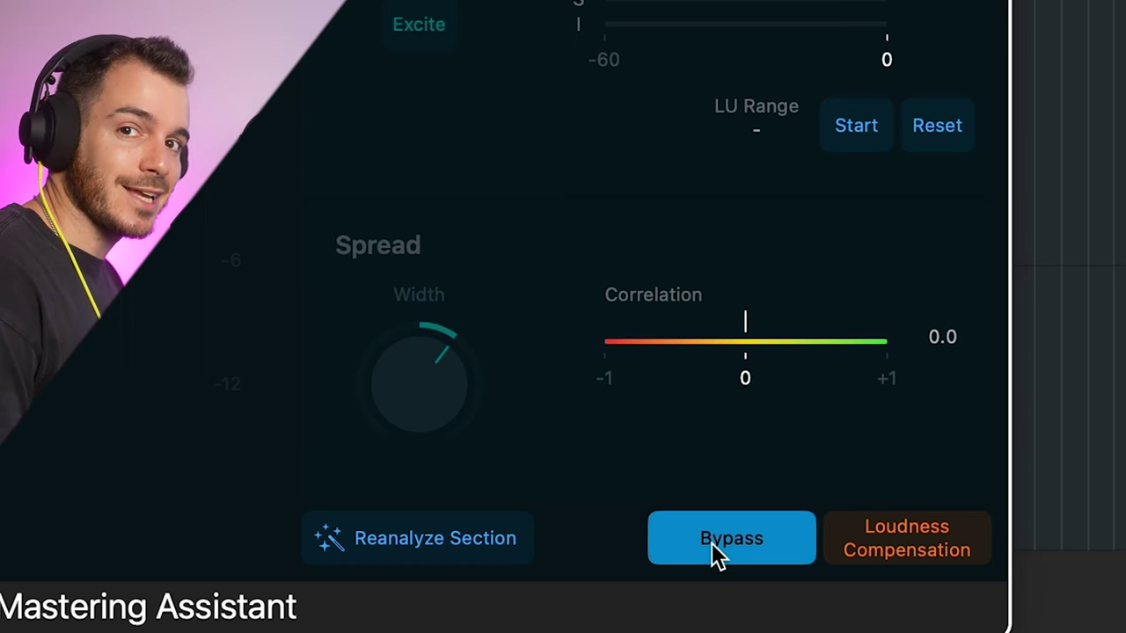
{"action": "left_click", "coordinate": [946, 552]}
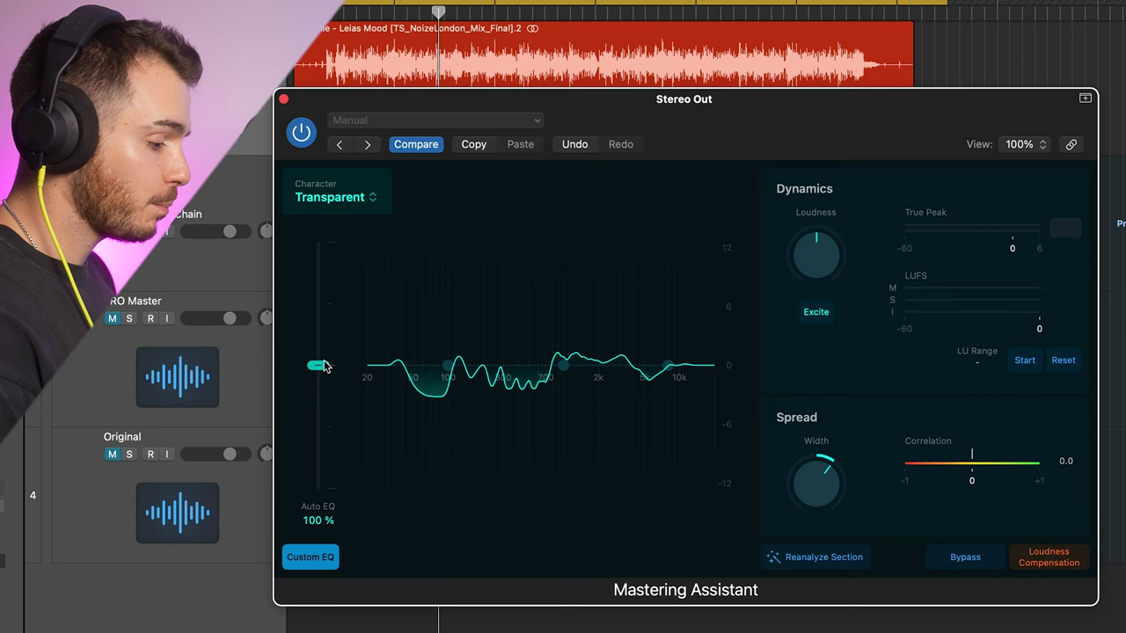
Set Auto EQ to 0%, centre the Width, choose the Clean character, then briefly try Valve
{"action": "left_click_drag", "start_coordinate": [325, 366], "coordinate": [329, 509]}
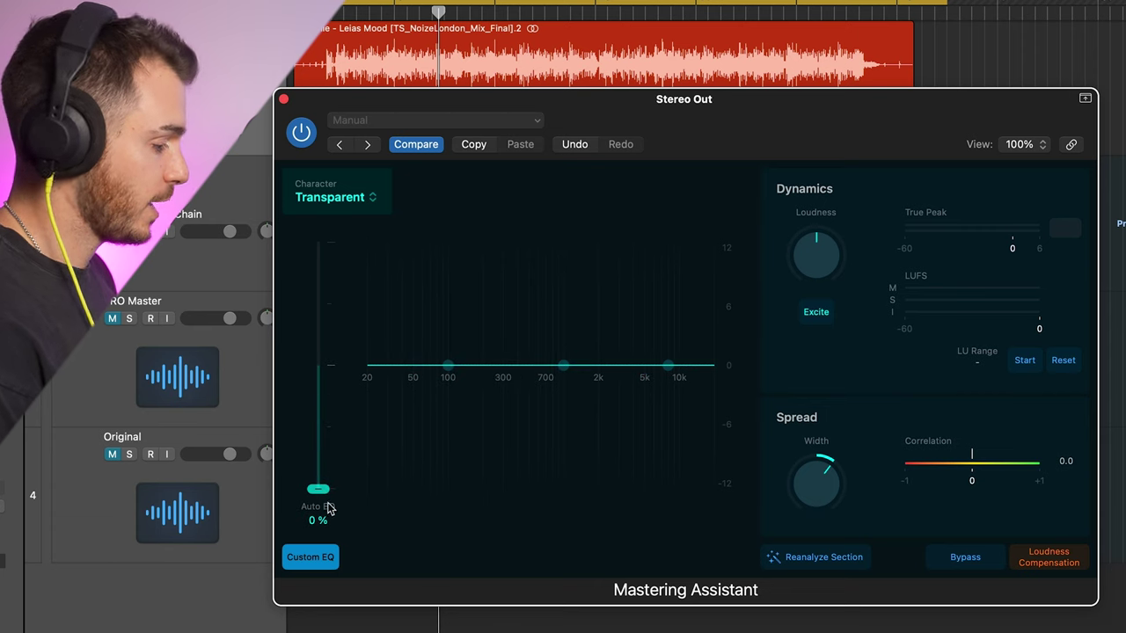
{"action": "left_click", "coordinate": [818, 497], "text": "alt"}
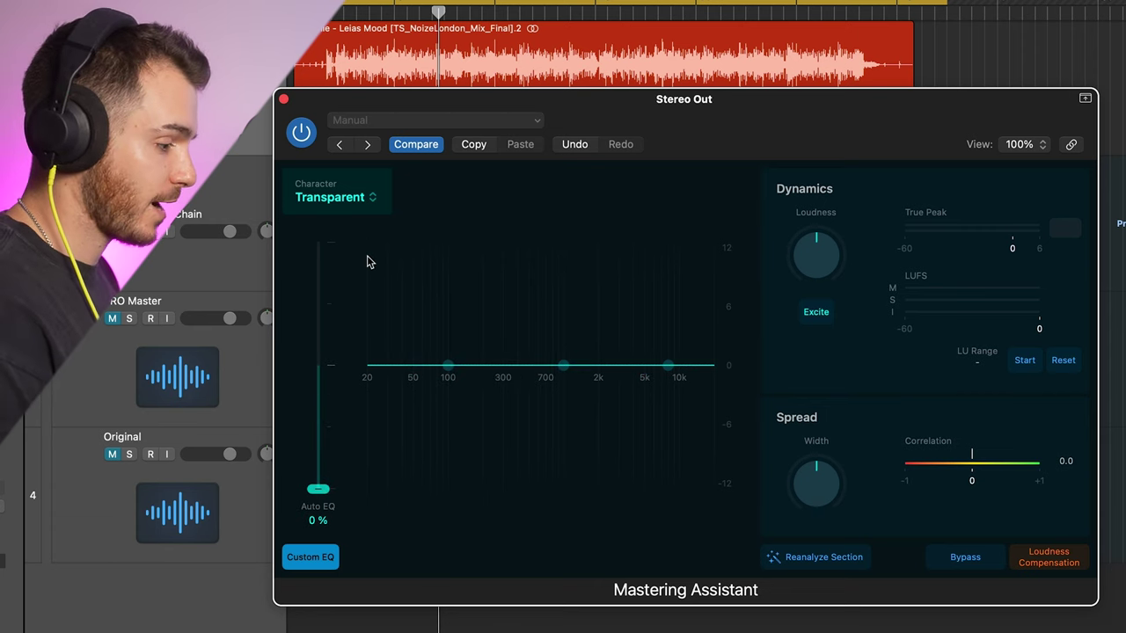
{"action": "left_click", "coordinate": [356, 202]}
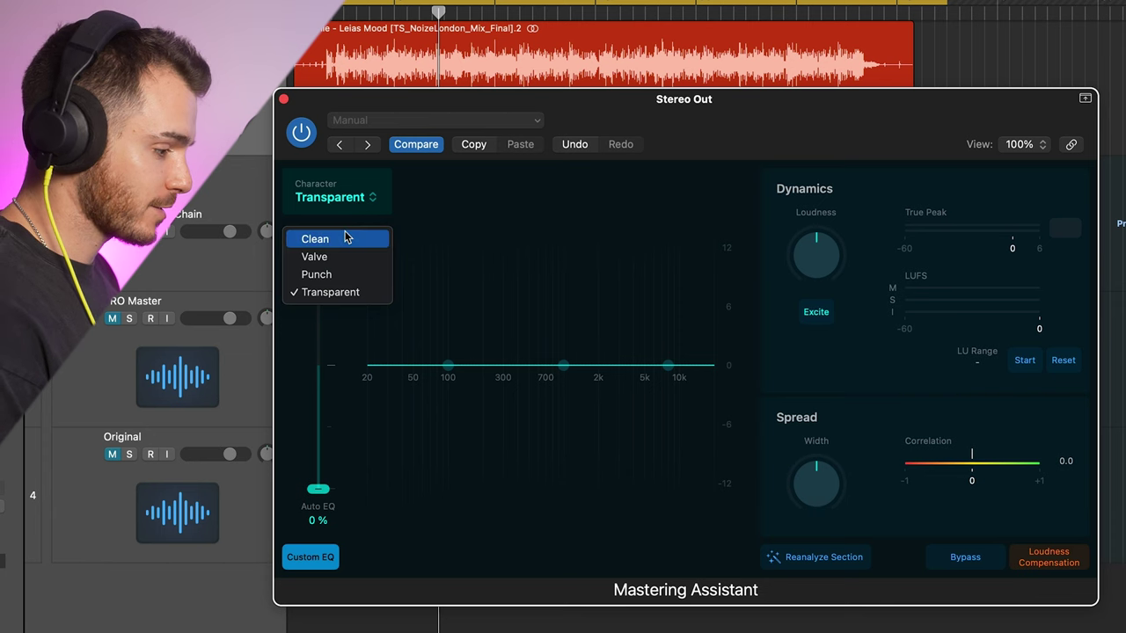
{"action": "left_click", "coordinate": [345, 238]}
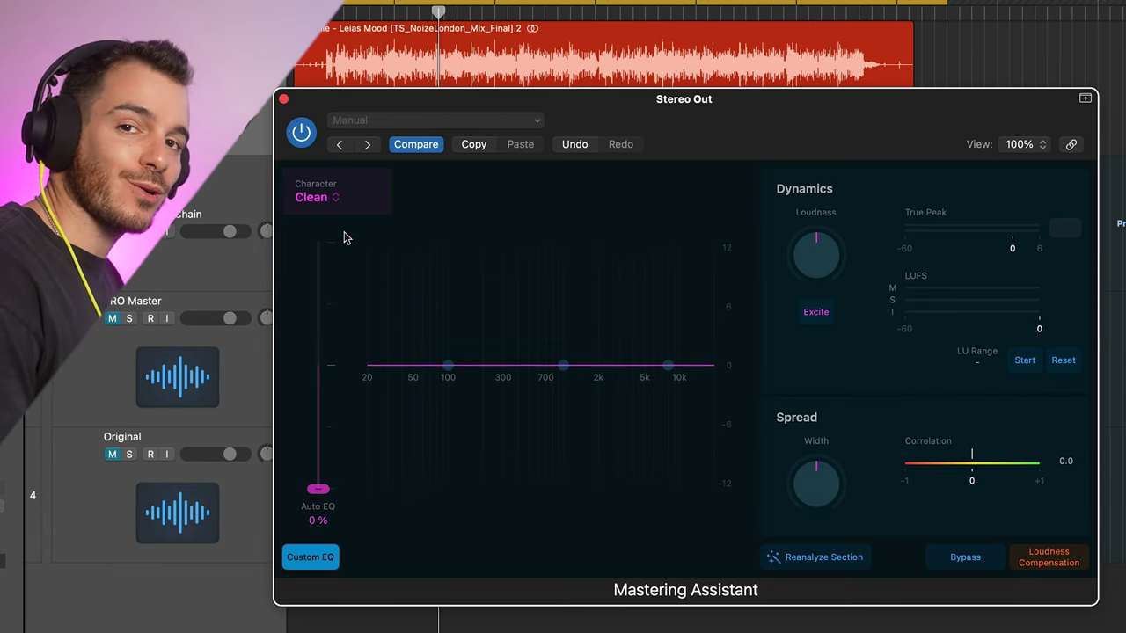
{"action": "left_click", "coordinate": [317, 197]}
{"action": "left_click", "coordinate": [345, 259]}
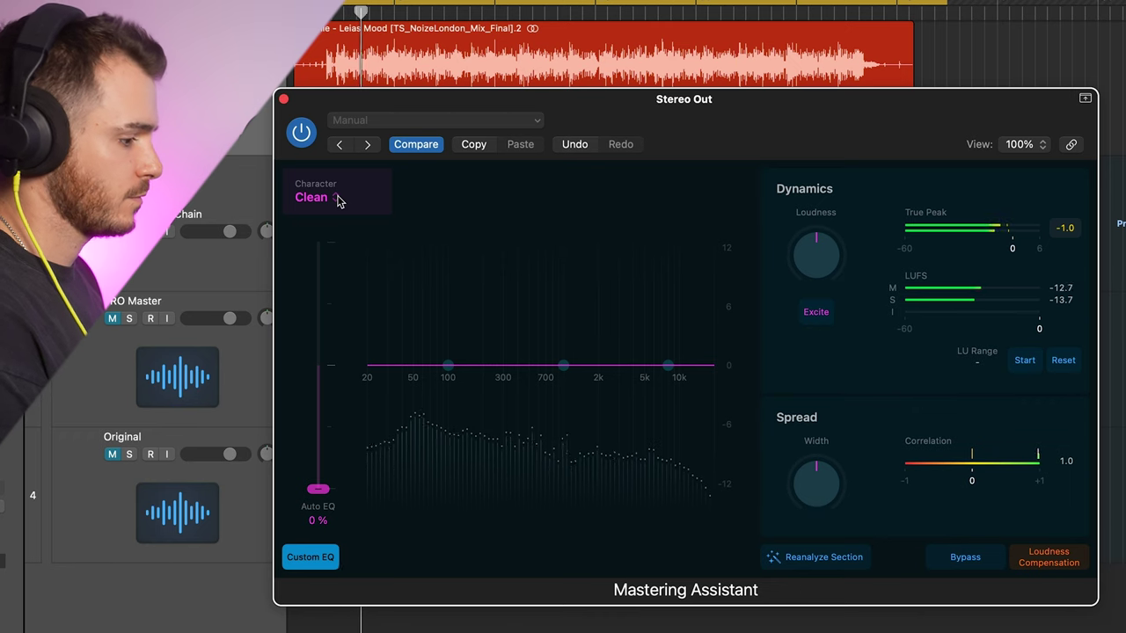
Audition the Valve, Punch, Transparent, Clean and Valve characters in turn, ending on Punch
{"action": "left_click", "coordinate": [337, 198]}
{"action": "left_click", "coordinate": [333, 257]}
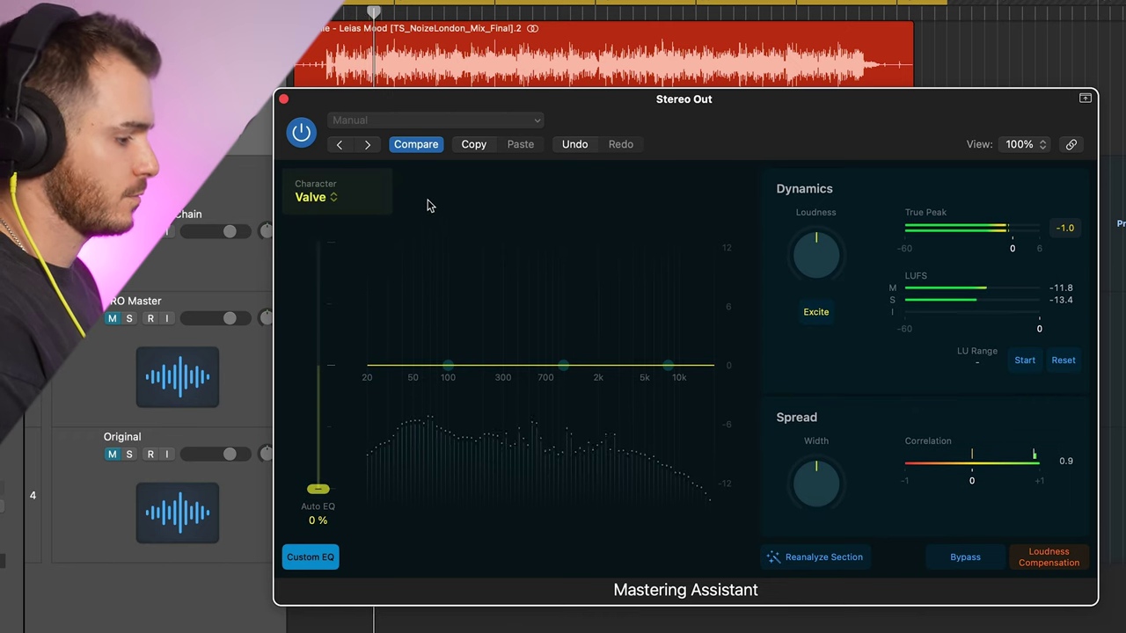
{"action": "left_click", "coordinate": [359, 200]}
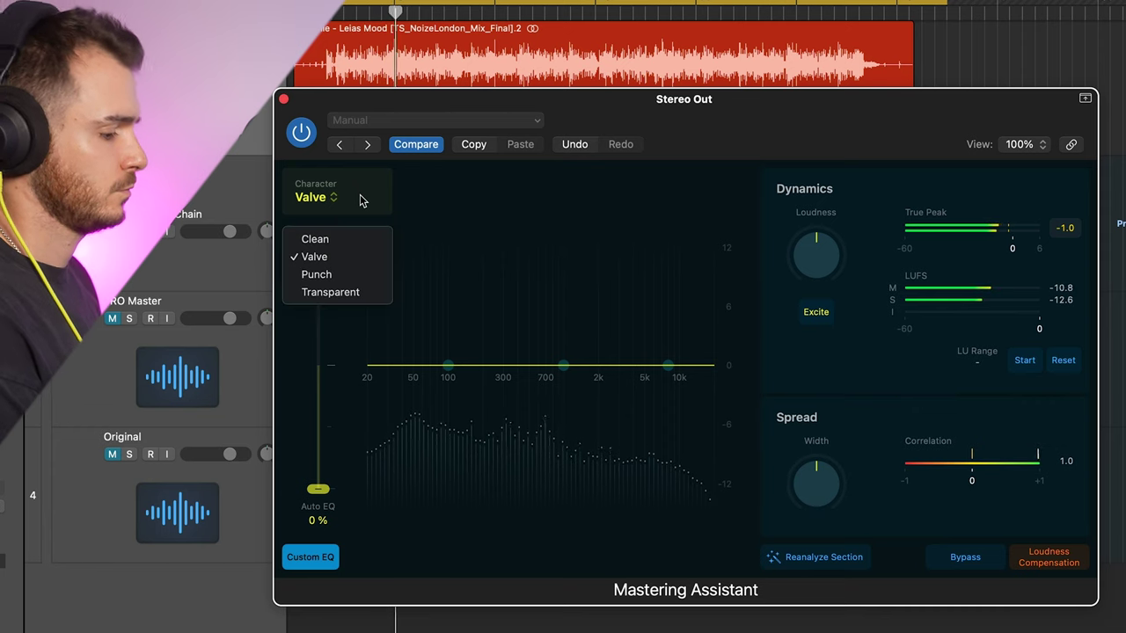
{"action": "left_click", "coordinate": [350, 275]}
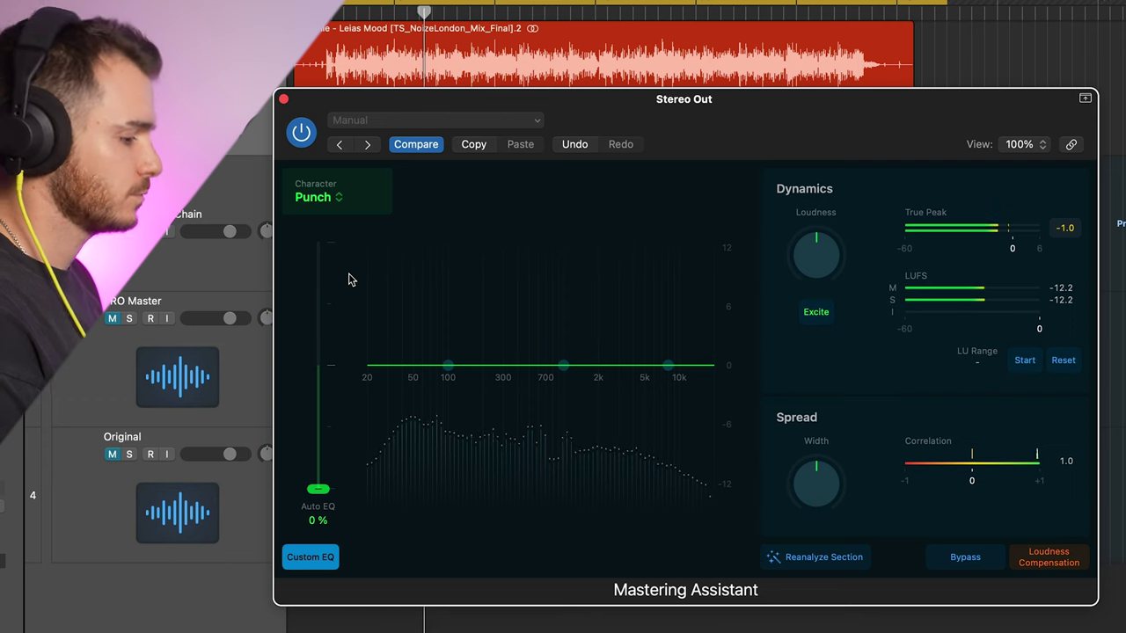
{"action": "left_click", "coordinate": [337, 198]}
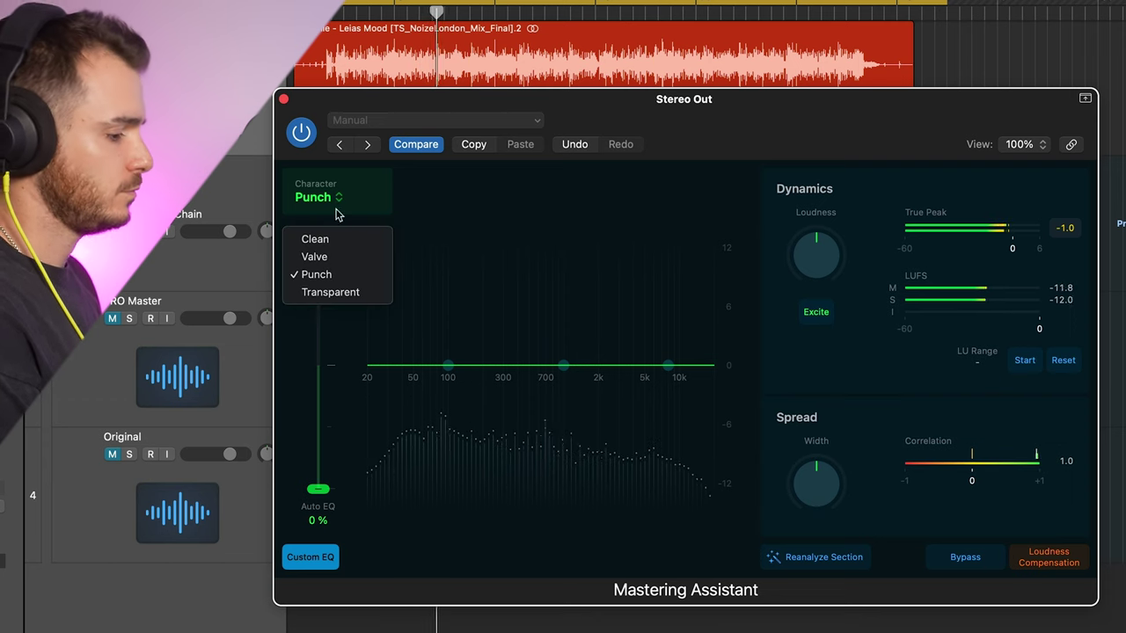
{"action": "left_click", "coordinate": [349, 287]}
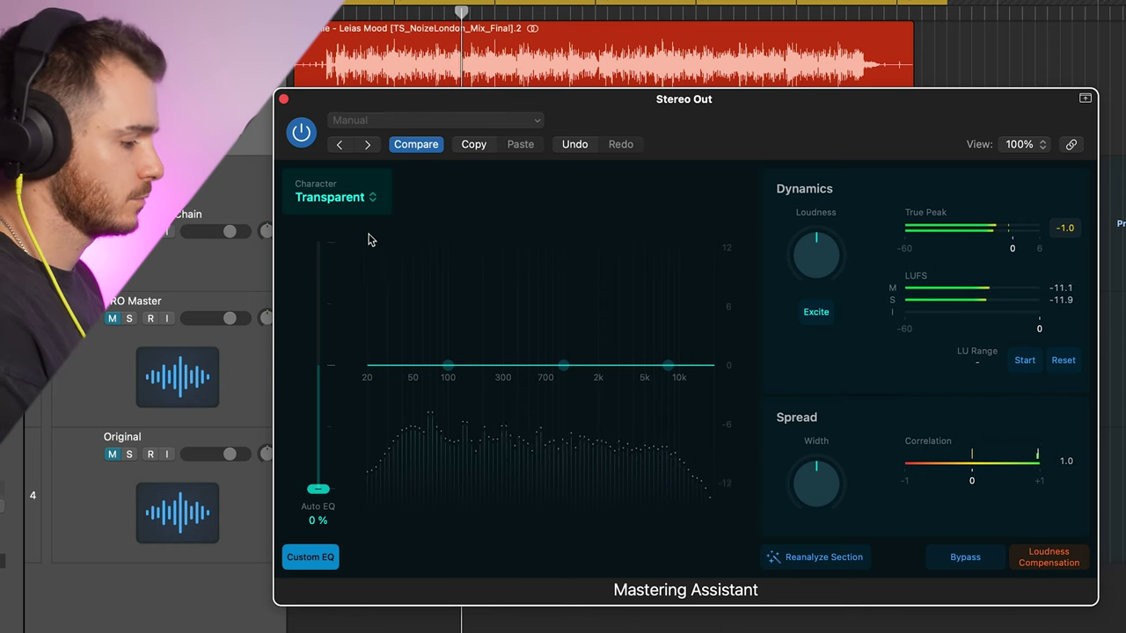
{"action": "left_click", "coordinate": [347, 204]}
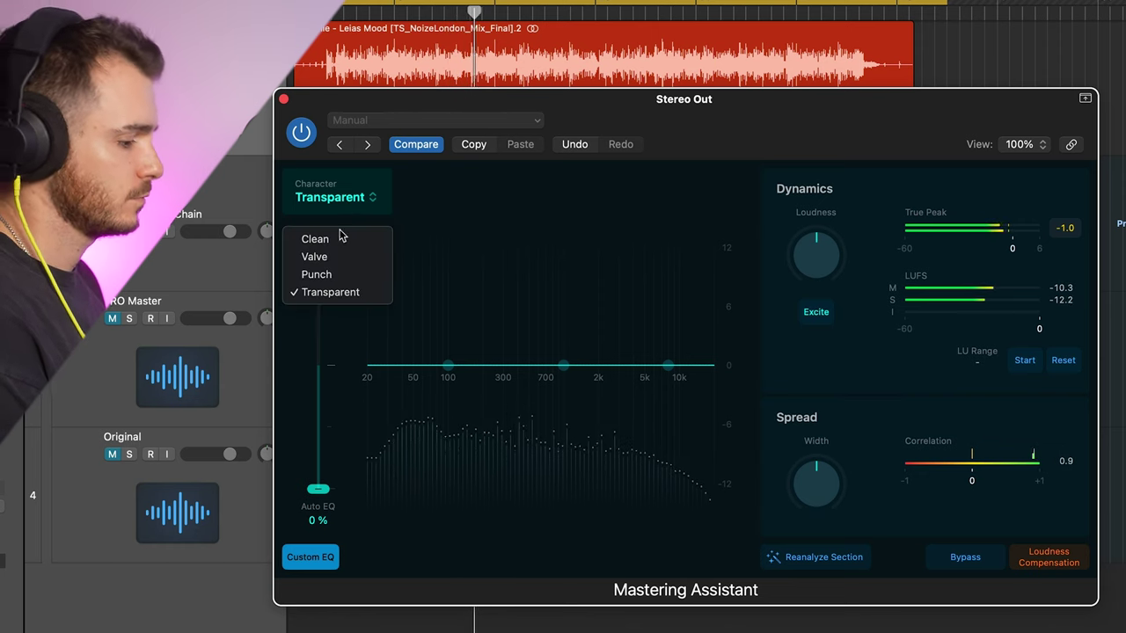
{"action": "left_click", "coordinate": [339, 239]}
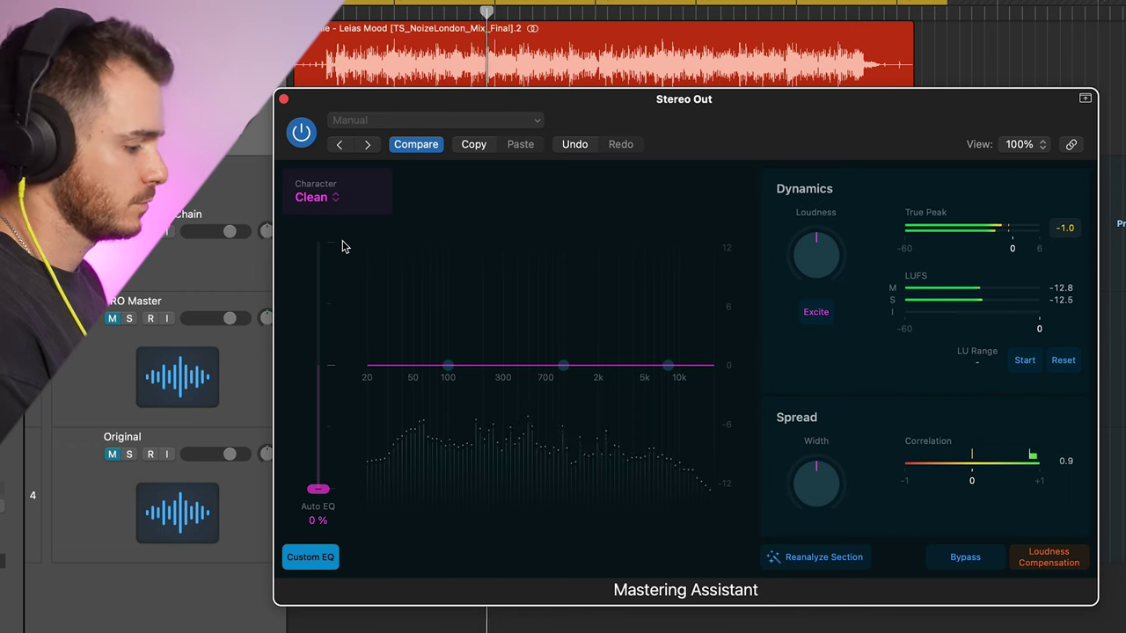
{"action": "left_click", "coordinate": [335, 201]}
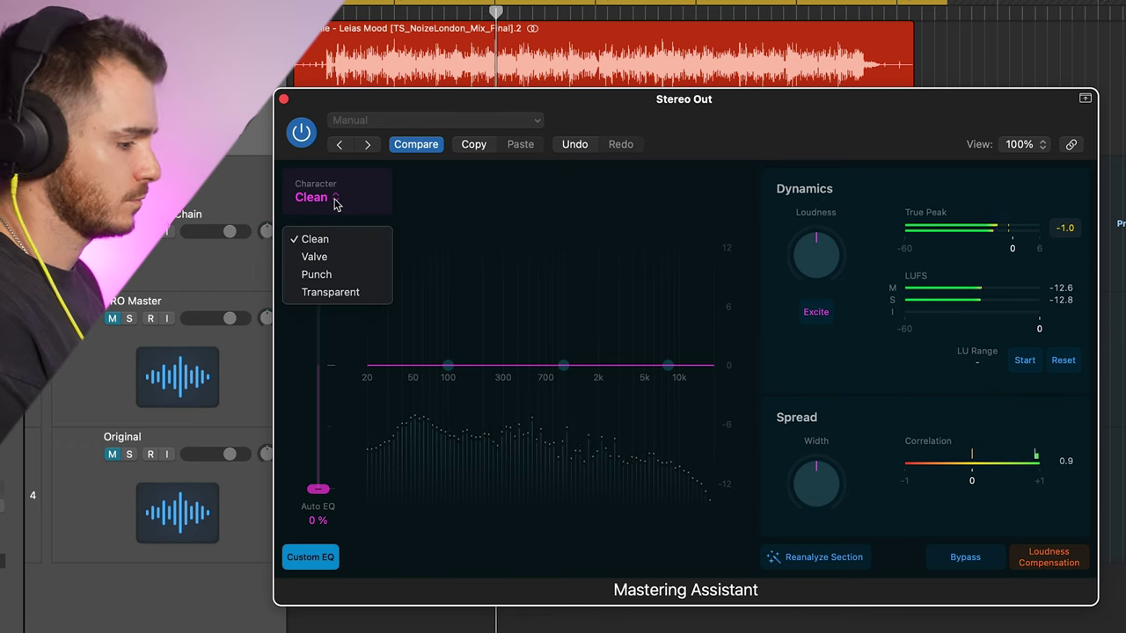
{"action": "left_click", "coordinate": [330, 255]}
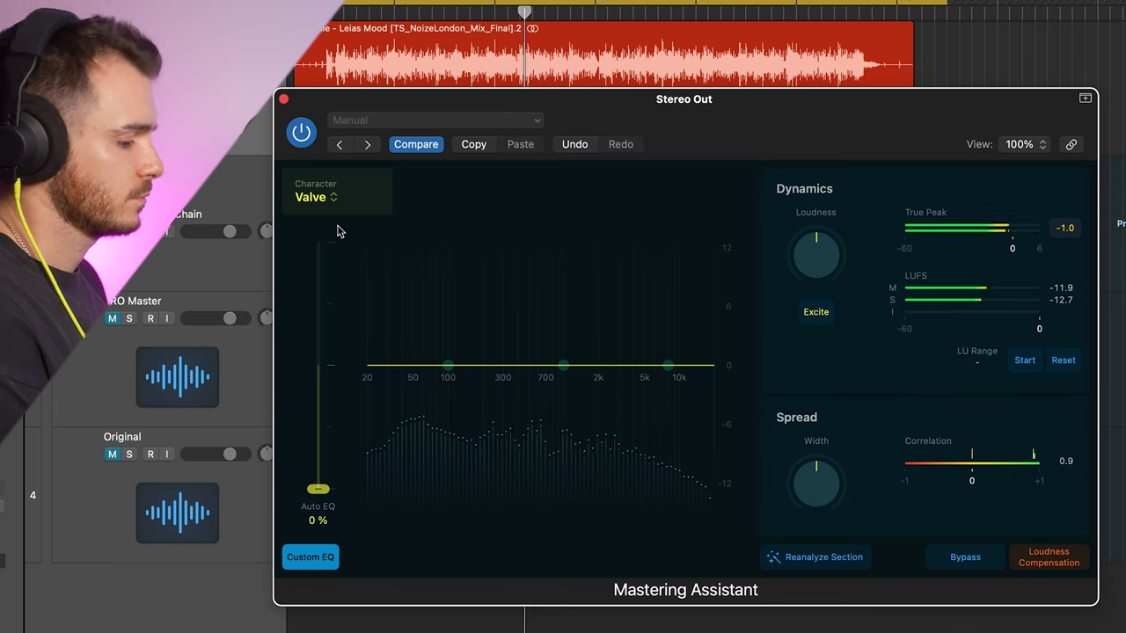
{"action": "left_click", "coordinate": [335, 197]}
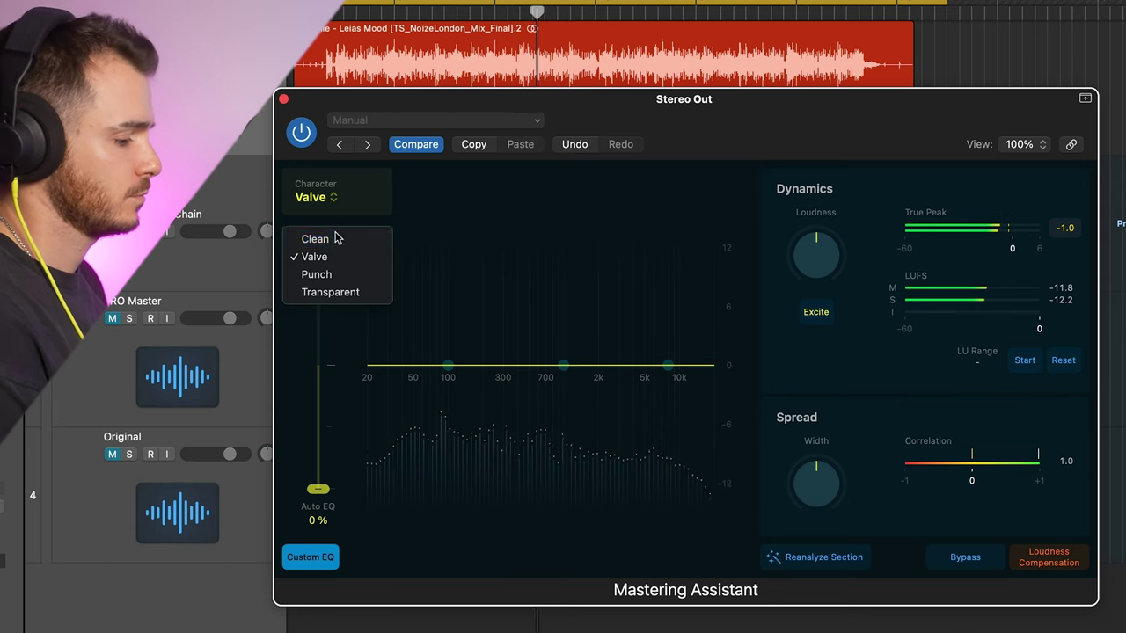
{"action": "left_click", "coordinate": [336, 274]}
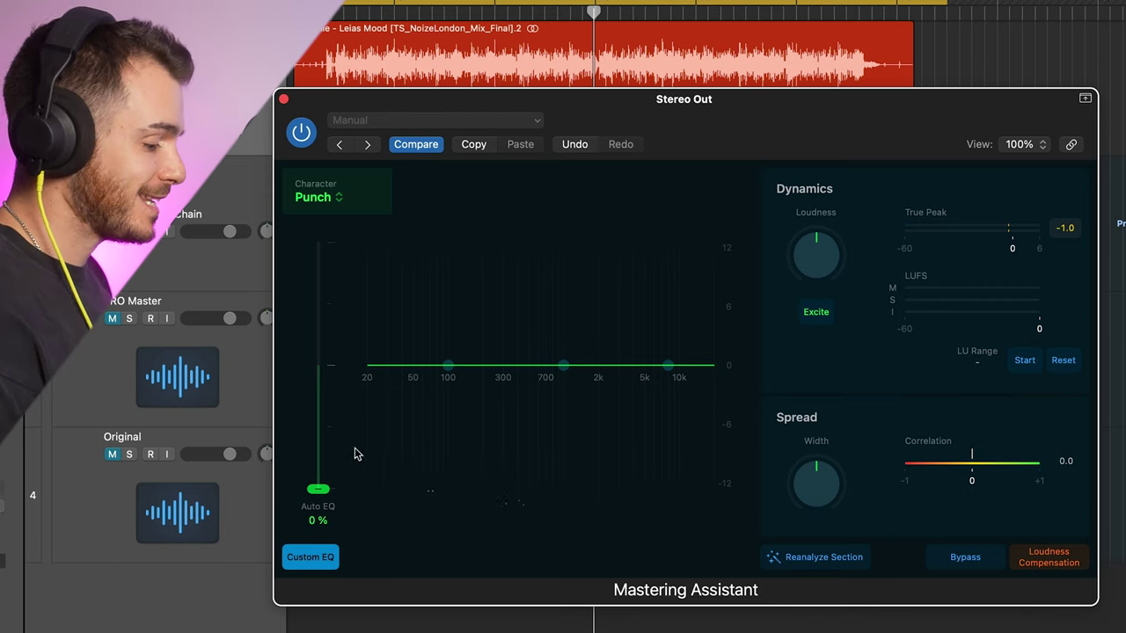
Sweep Auto EQ between 0% and 200% during playback, leaving it at 66%
{"action": "left_click_drag", "start_coordinate": [319, 488], "coordinate": [329, 382]}
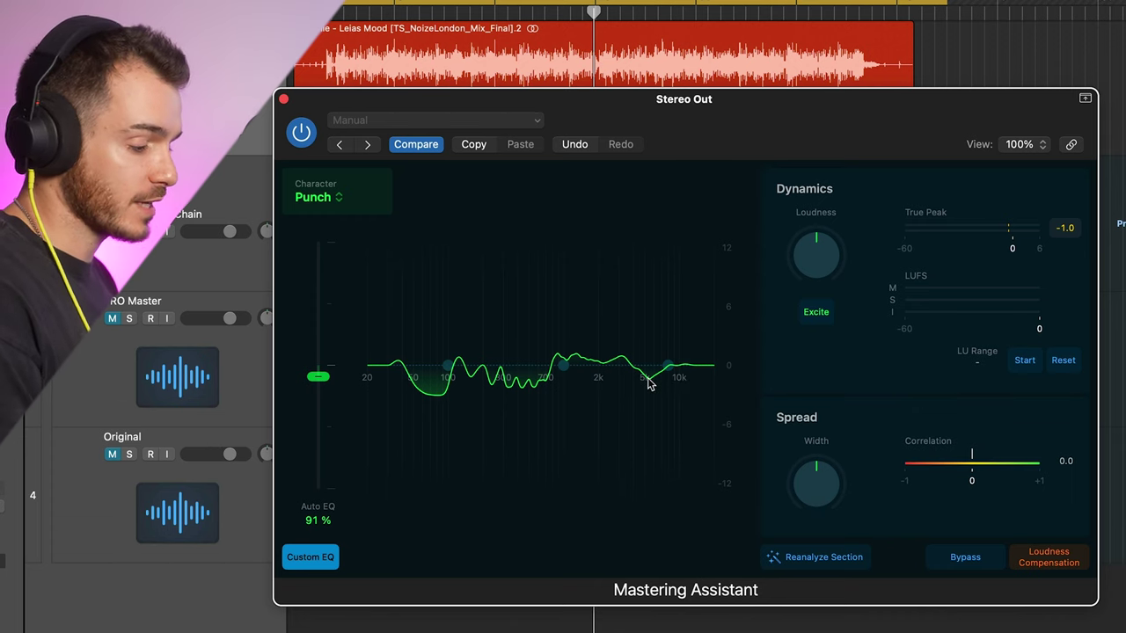
{"action": "left_click_drag", "start_coordinate": [319, 376], "coordinate": [314, 505]}
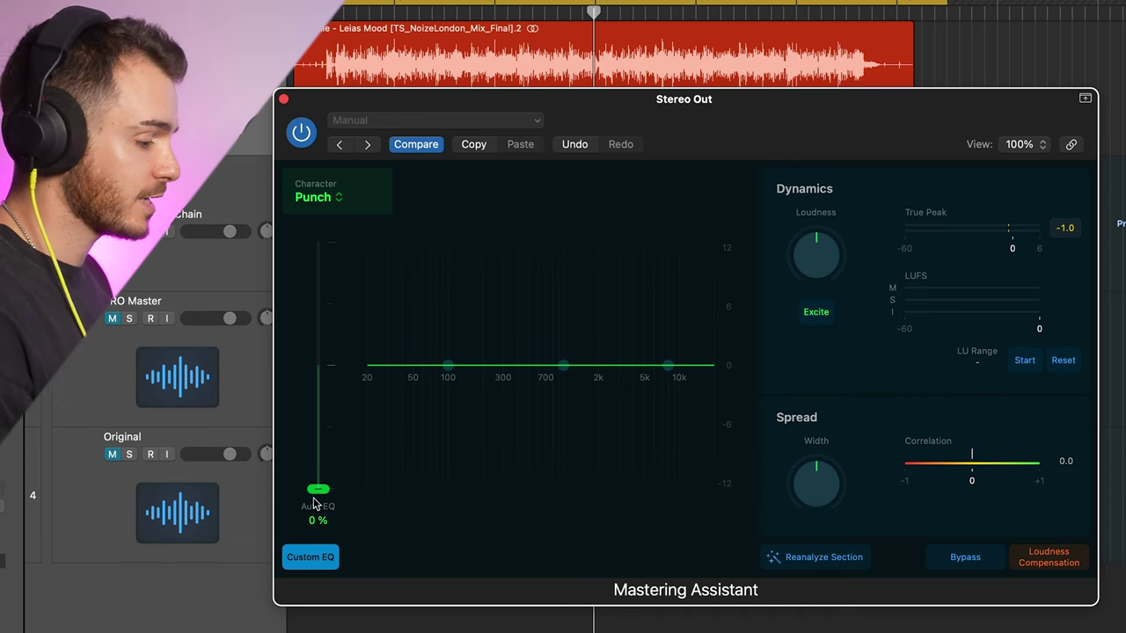
{"action": "key", "text": "space"}
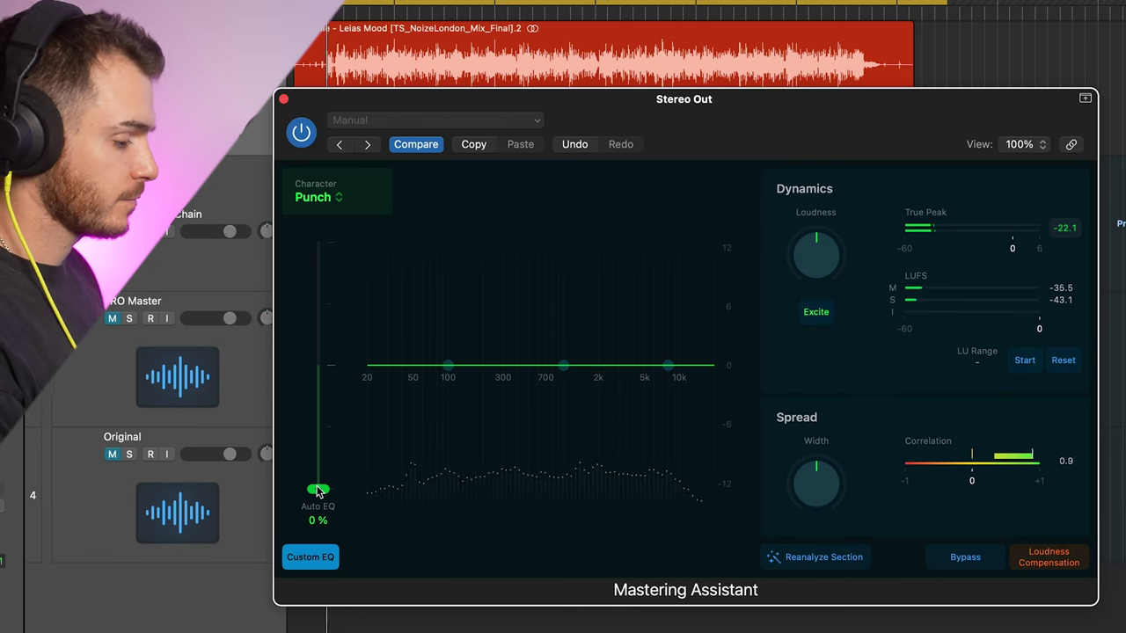
{"action": "left_click_drag", "start_coordinate": [318, 489], "coordinate": [321, 242]}
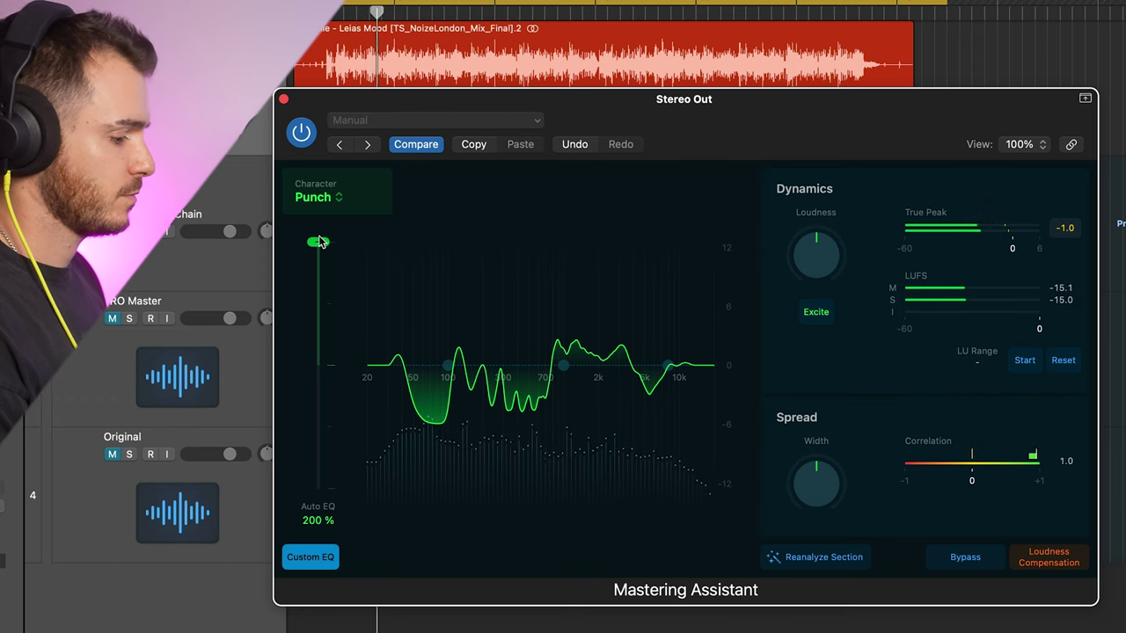
{"action": "left_click_drag", "start_coordinate": [320, 241], "coordinate": [319, 489]}
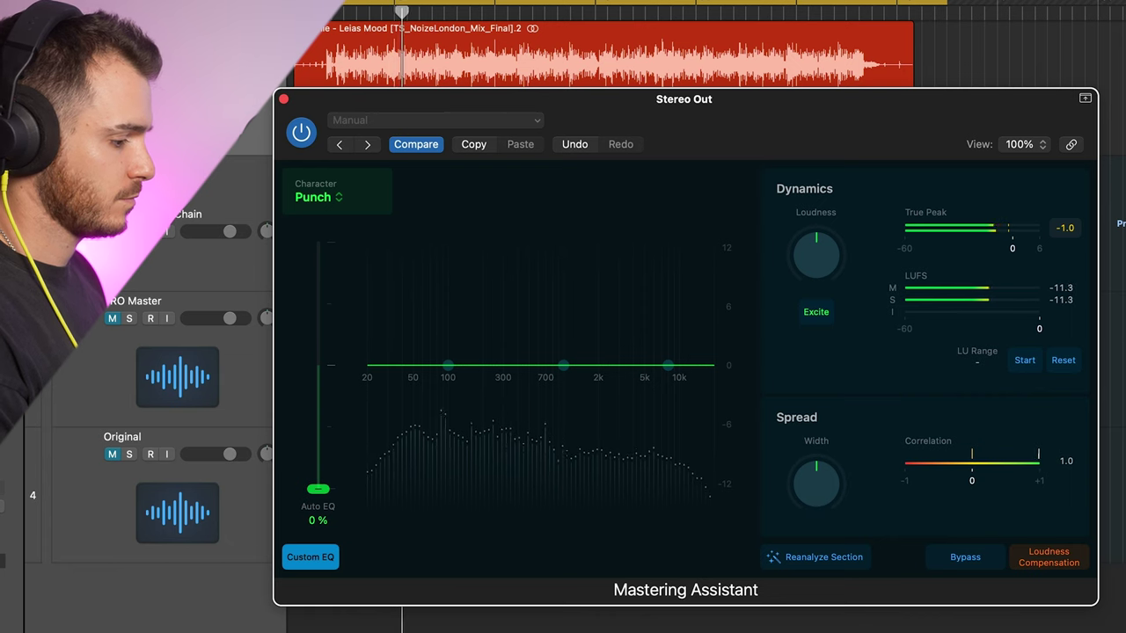
{"action": "left_click_drag", "start_coordinate": [318, 489], "coordinate": [347, 214]}
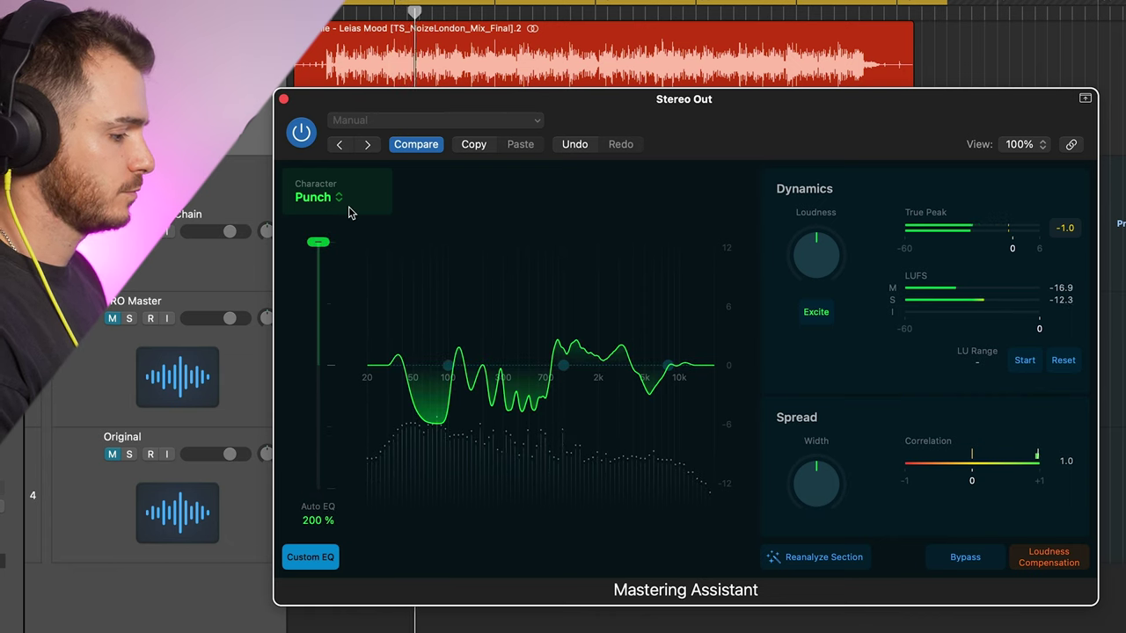
{"action": "left_click_drag", "start_coordinate": [349, 212], "coordinate": [318, 489]}
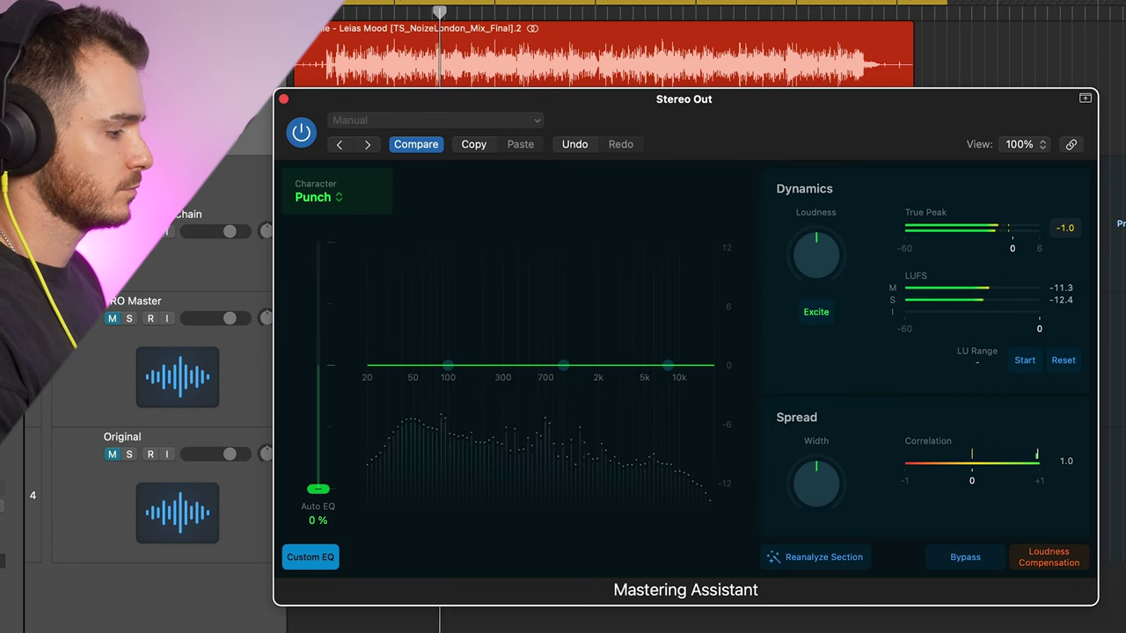
{"action": "left_click_drag", "start_coordinate": [319, 489], "coordinate": [313, 411]}
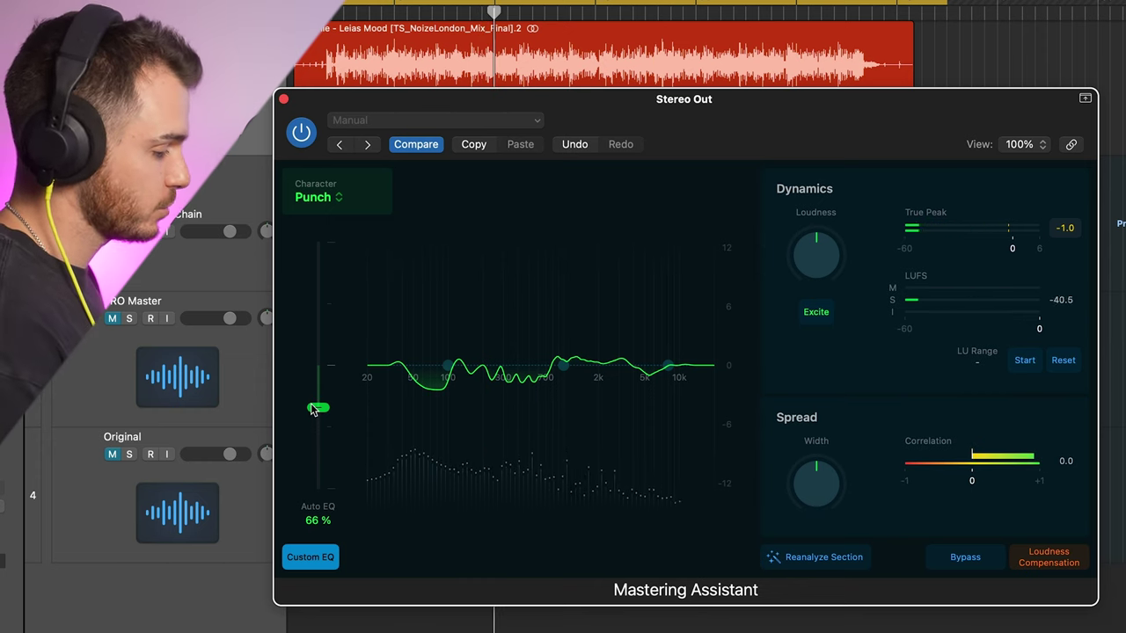
Enable Custom EQ and try a 2.9 dB low shelf, mid near 800 Hz, and a slight high dip
{"action": "left_click", "coordinate": [302, 559]}
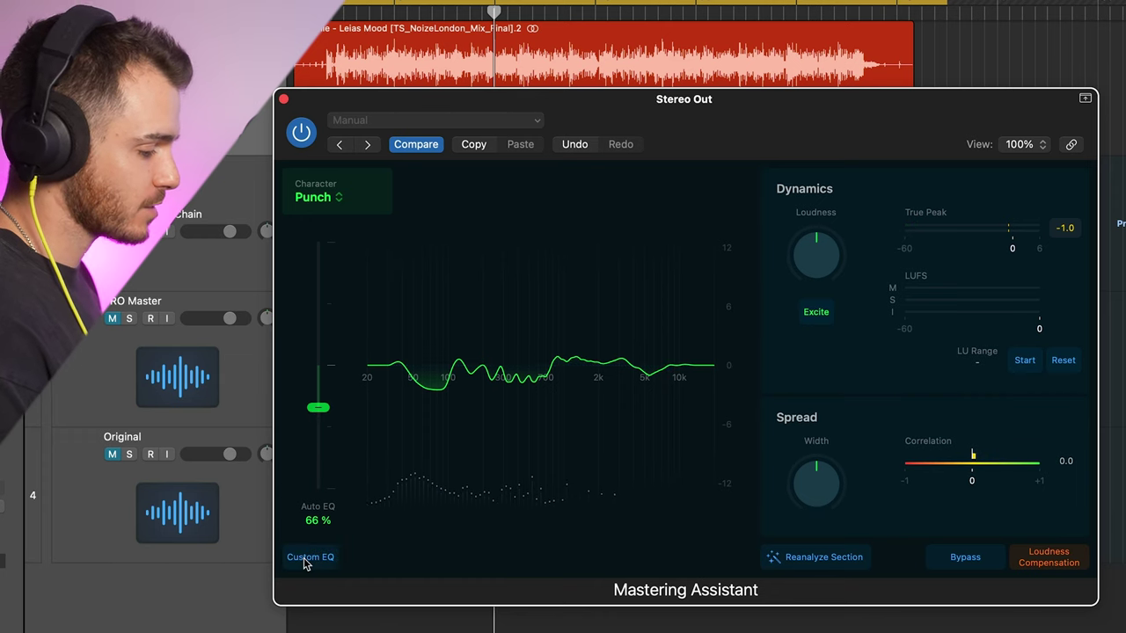
{"action": "left_click", "coordinate": [302, 559]}
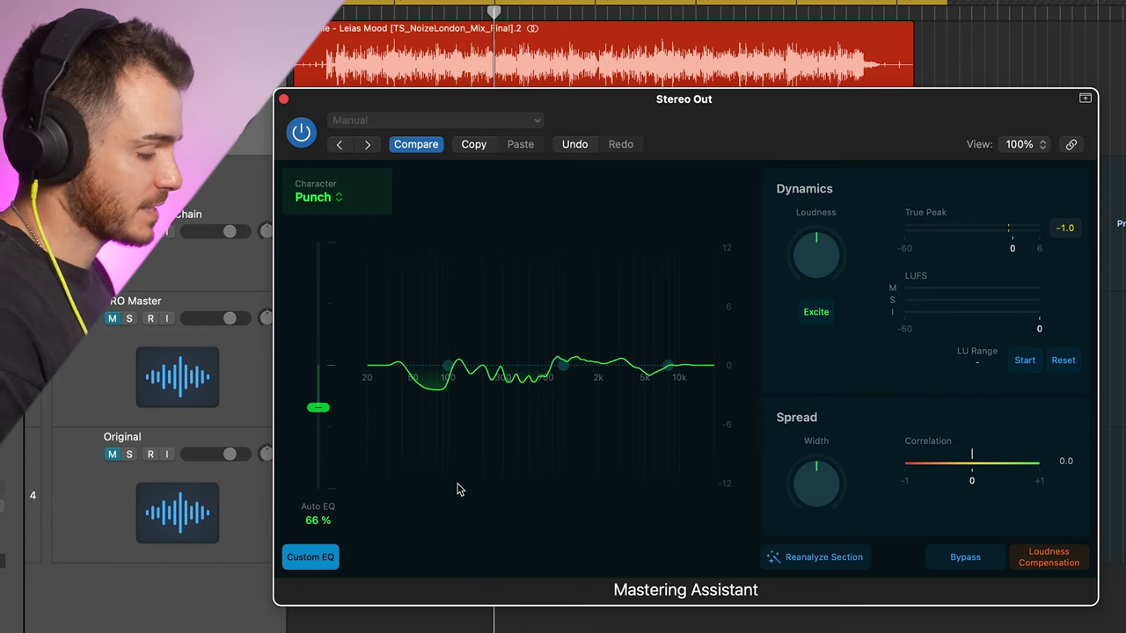
{"action": "mouse_move", "coordinate": [453, 368]}
{"action": "left_mouse_down"}
{"action": "mouse_move", "coordinate": [448, 349]}
{"action": "mouse_move", "coordinate": [438, 384]}
{"action": "mouse_move", "coordinate": [445, 371]}
{"action": "left_mouse_up"}
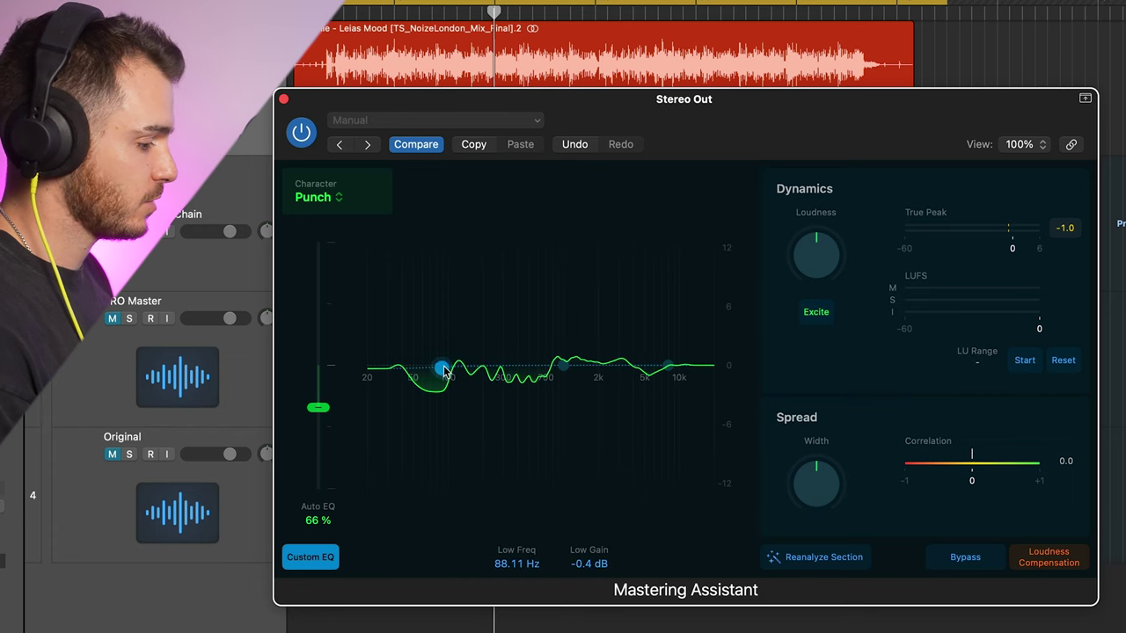
{"action": "mouse_move", "coordinate": [554, 372]}
{"action": "left_mouse_down"}
{"action": "mouse_move", "coordinate": [557, 354]}
{"action": "mouse_move", "coordinate": [515, 345]}
{"action": "mouse_move", "coordinate": [551, 354]}
{"action": "left_mouse_up"}
{"action": "mouse_move", "coordinate": [668, 365]}
{"action": "left_mouse_down"}
{"action": "mouse_move", "coordinate": [666, 334]}
{"action": "mouse_move", "coordinate": [659, 387]}
{"action": "mouse_move", "coordinate": [659, 370]}
{"action": "left_mouse_up"}
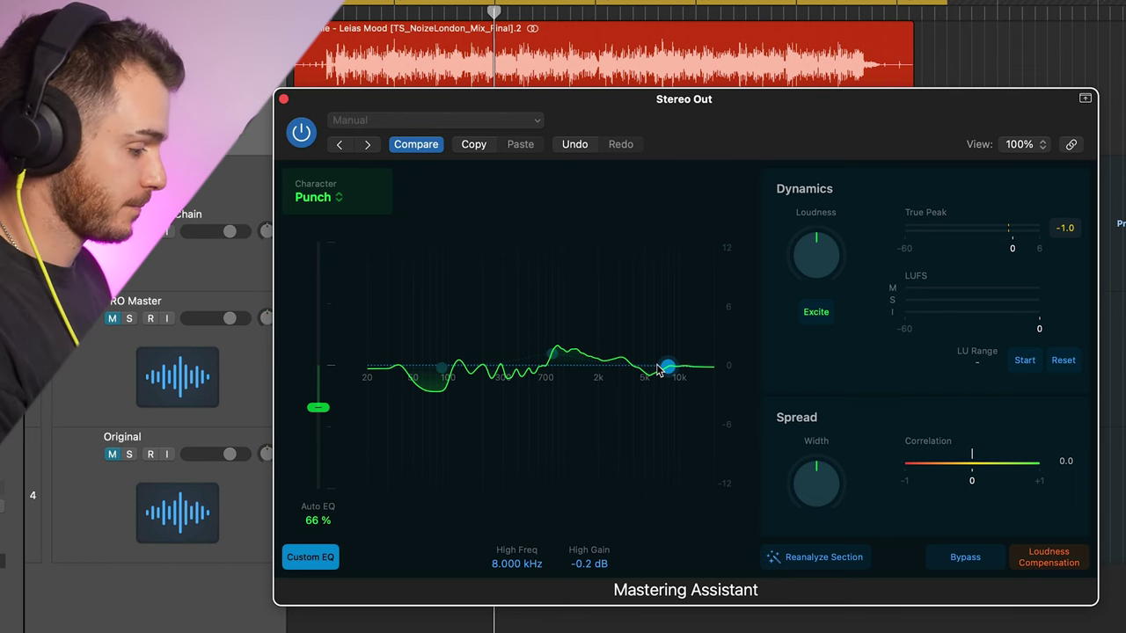
During playback, flatten the low band, set a 1.5 dB mid bump near 600 Hz, and boost the high shelf to 6 dB
{"action": "key", "text": "space"}
{"action": "mouse_move", "coordinate": [441, 367]}
{"action": "left_mouse_down"}
{"action": "mouse_move", "coordinate": [411, 356]}
{"action": "mouse_move", "coordinate": [441, 361]}
{"action": "left_mouse_up"}
{"action": "left_click_drag", "start_coordinate": [553, 354], "coordinate": [523, 350]}
{"action": "left_click", "coordinate": [441, 364]}
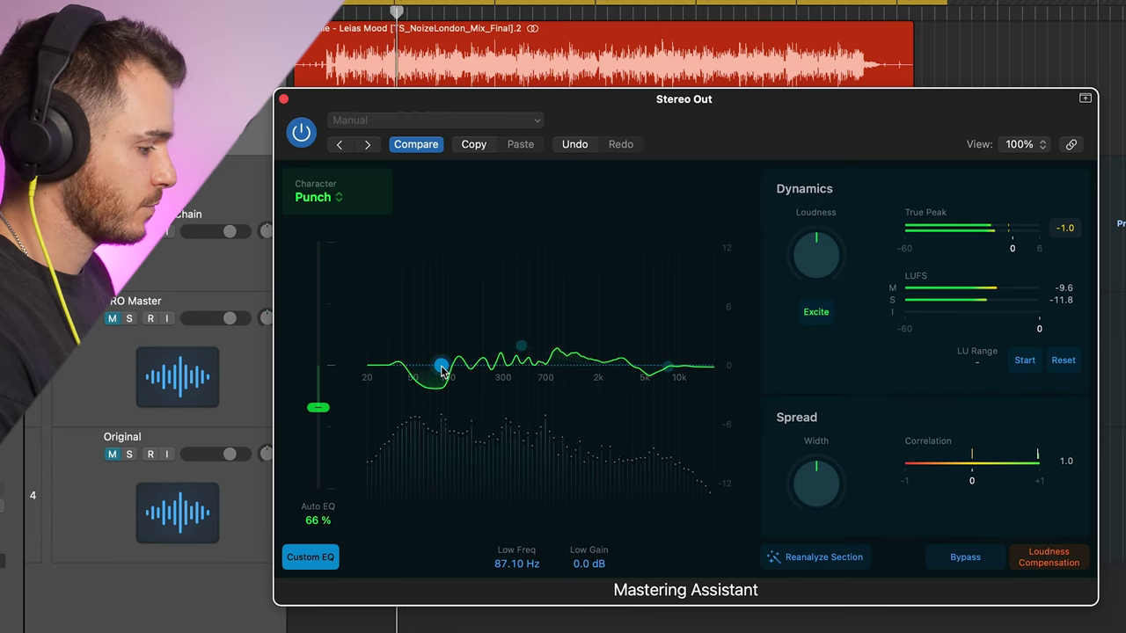
{"action": "left_click_drag", "start_coordinate": [519, 348], "coordinate": [533, 356]}
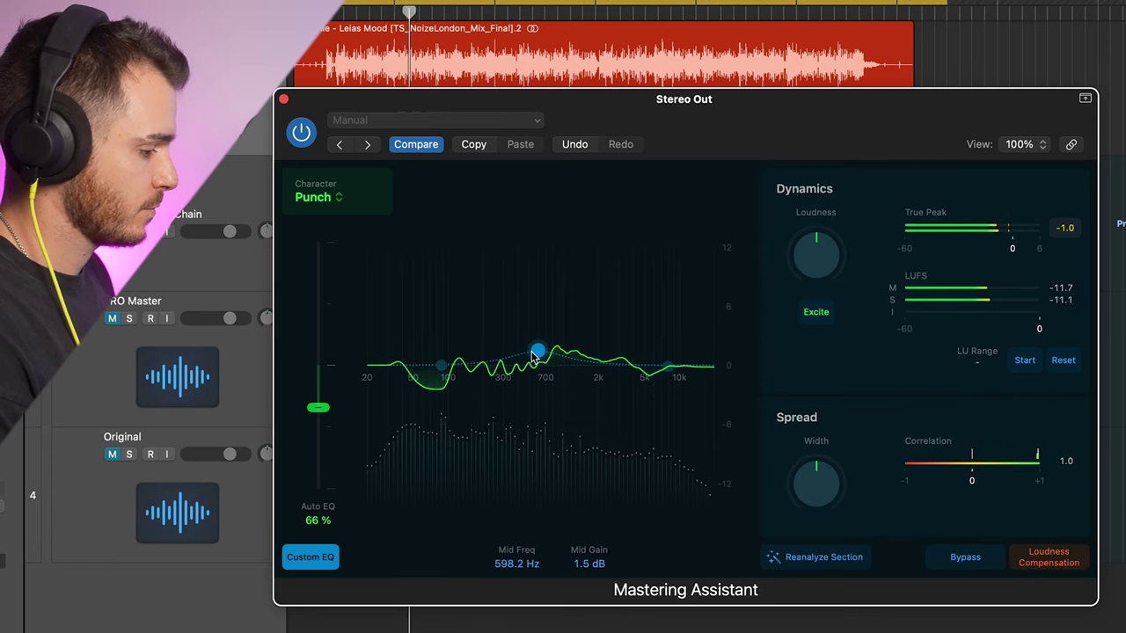
{"action": "left_click_drag", "start_coordinate": [668, 365], "coordinate": [714, 324]}
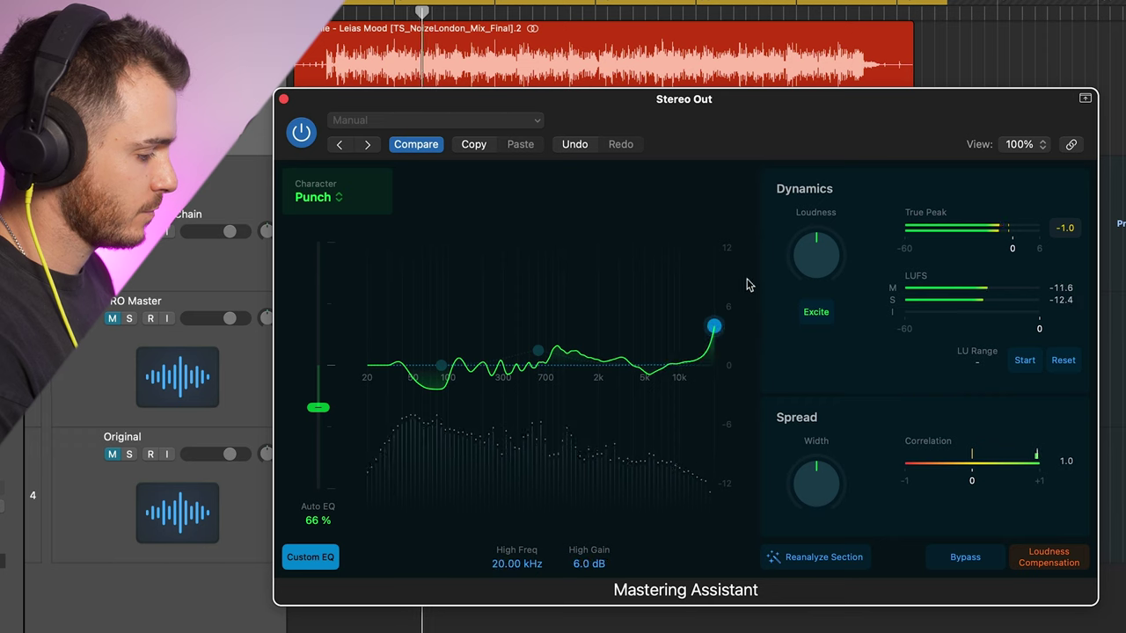
{"action": "left_click_drag", "start_coordinate": [711, 272], "coordinate": [691, 291]}
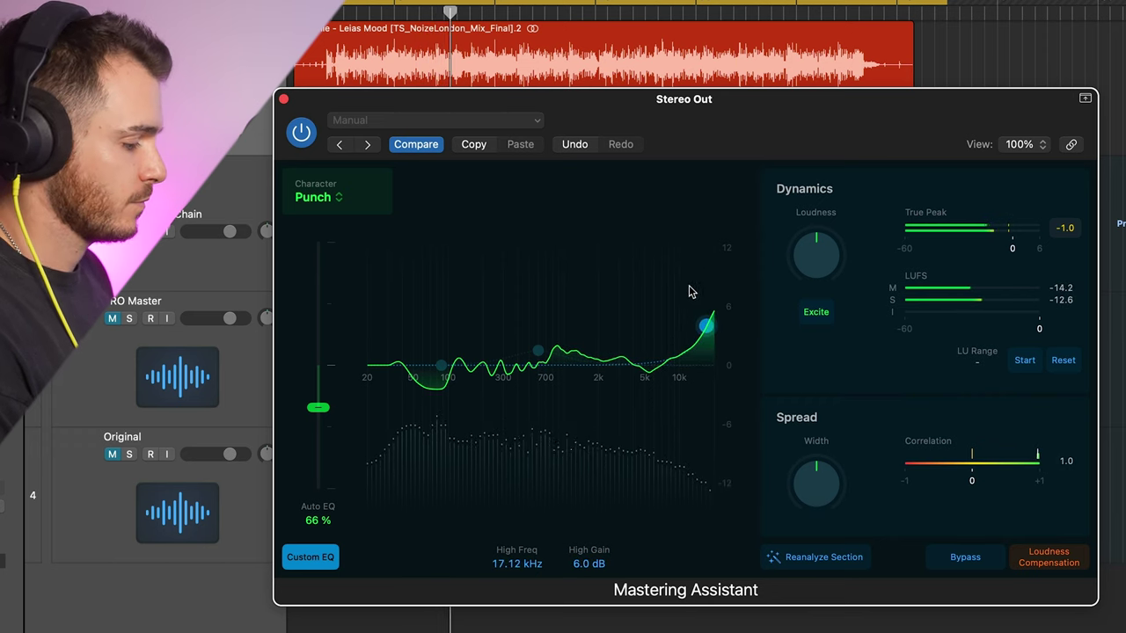
Compare Custom EQ off and on, then lower the high-shelf boost to 4.4 dB
{"action": "left_click", "coordinate": [309, 557]}
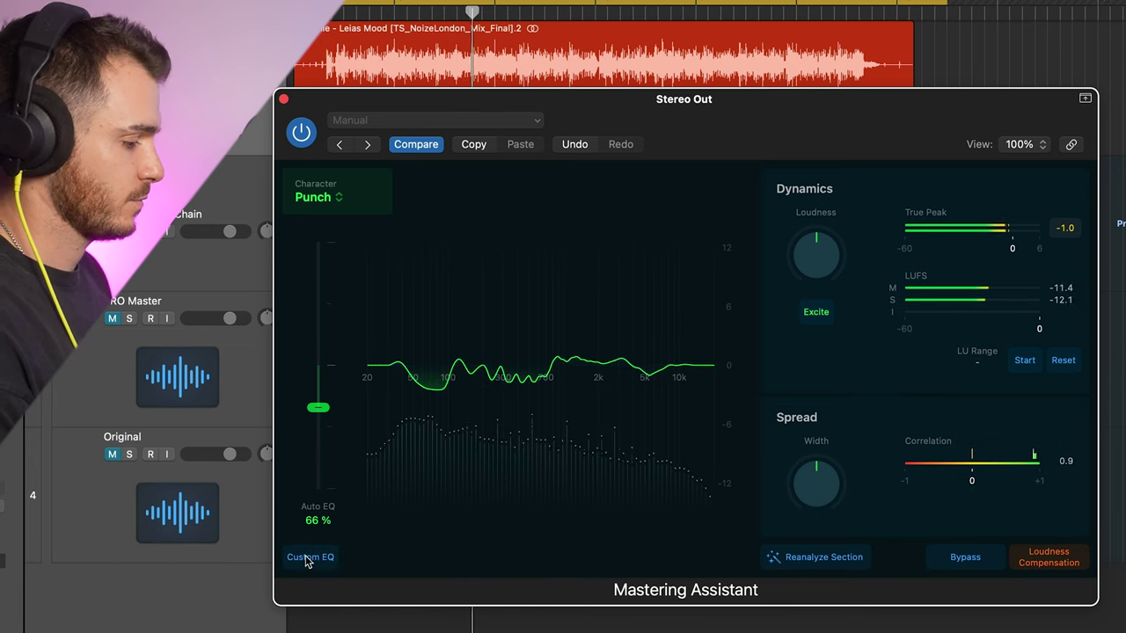
{"action": "left_click", "coordinate": [309, 557]}
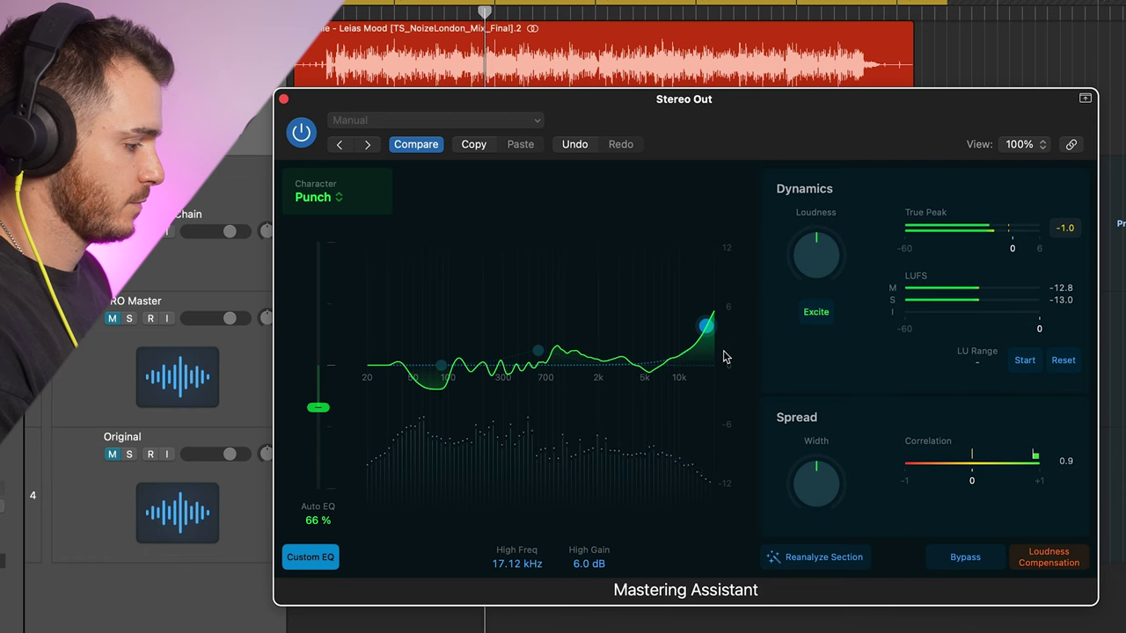
{"action": "left_click_drag", "start_coordinate": [709, 333], "coordinate": [711, 345]}
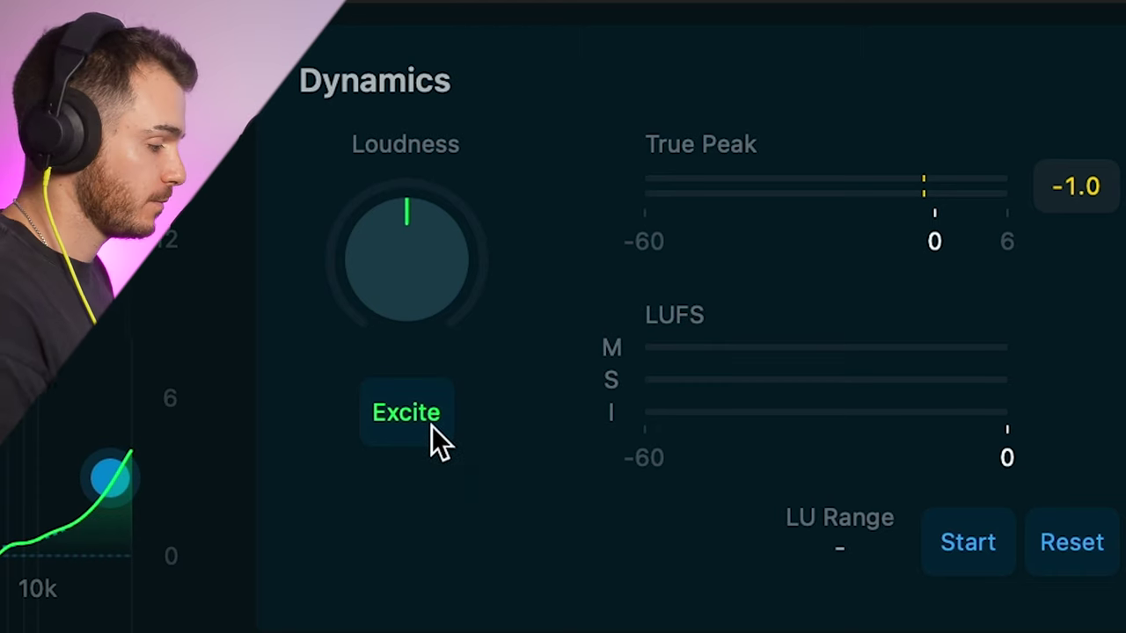
During playback, raise Loudness slightly, keep Excite on after an A/B, and set the high shelf near 1.5 dB
{"action": "key", "text": "space"}
{"action": "left_click_drag", "start_coordinate": [426, 264], "coordinate": [426, 191]}
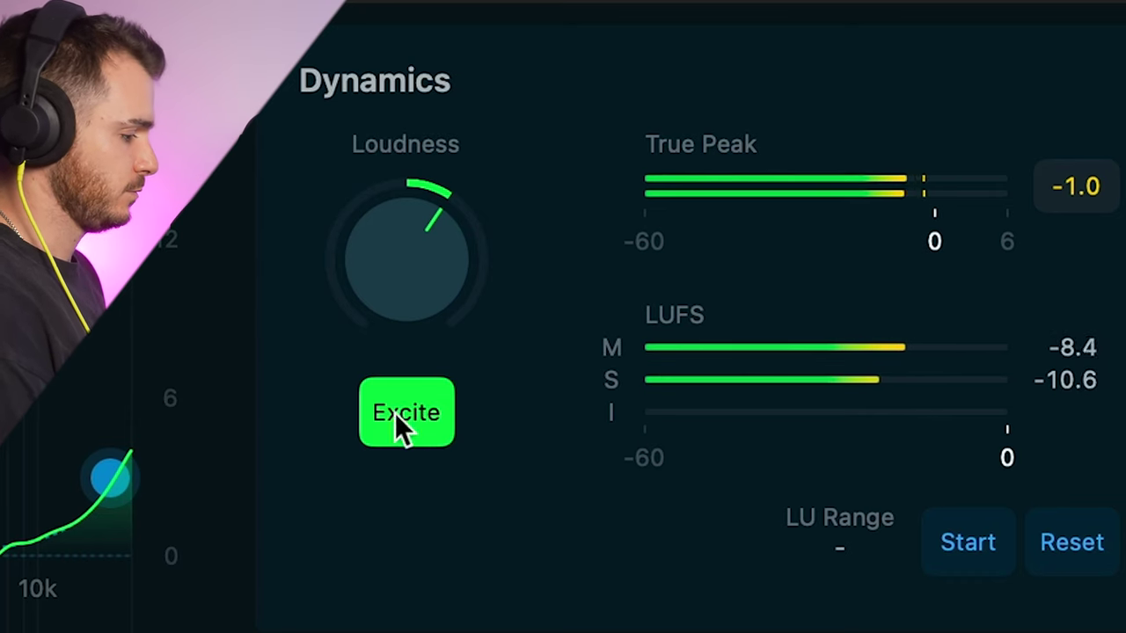
{"action": "left_click_drag", "start_coordinate": [111, 474], "coordinate": [114, 528]}
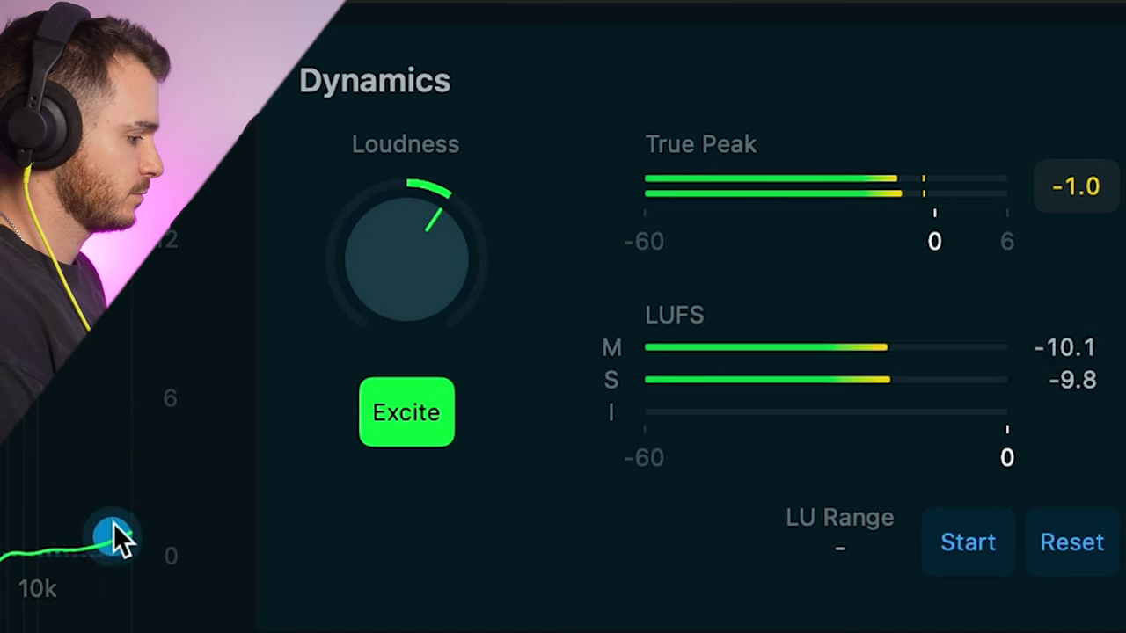
{"action": "left_click", "coordinate": [363, 412]}
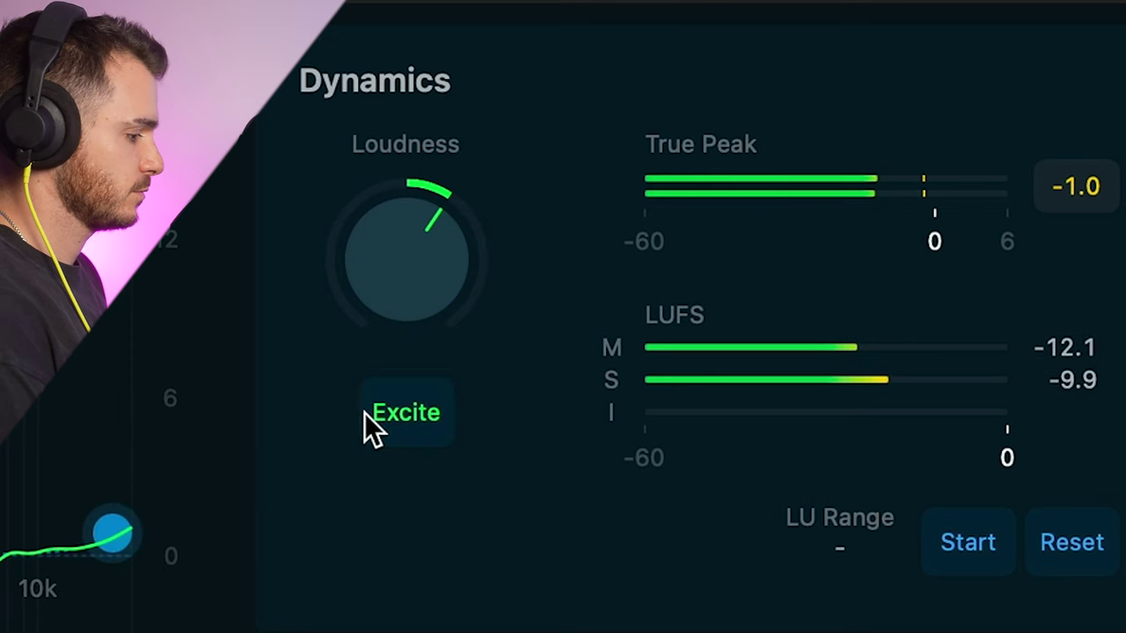
{"action": "left_click", "coordinate": [365, 413]}
{"action": "left_click_drag", "start_coordinate": [109, 516], "coordinate": [109, 510]}
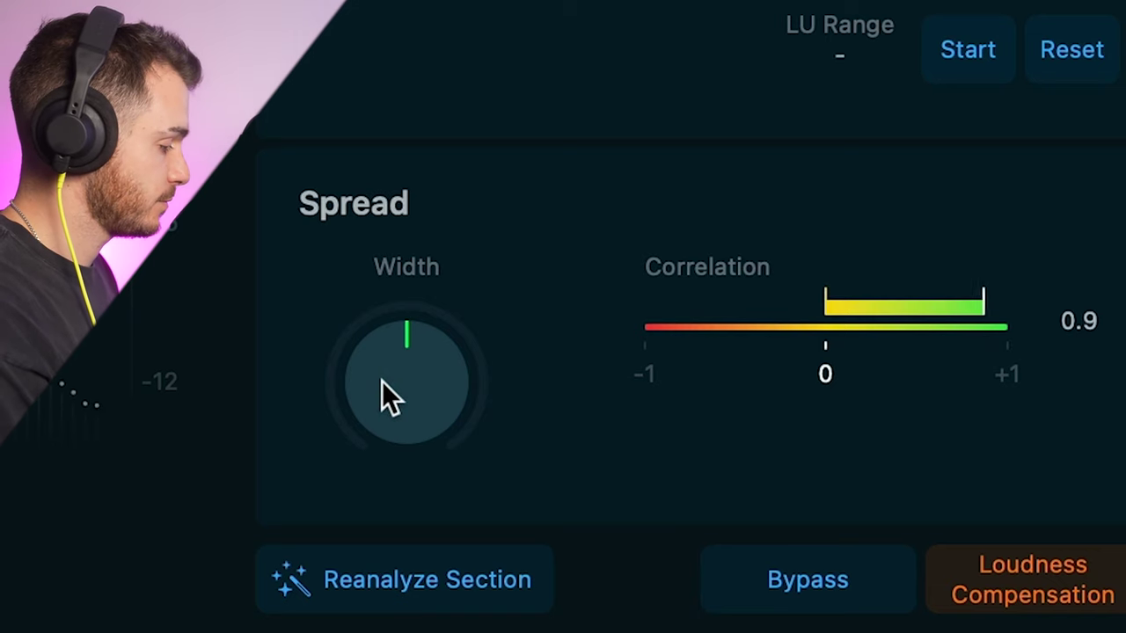
Test the Spread Width from full widening to -1.00, then settle it at +0.18
{"action": "left_click_drag", "start_coordinate": [382, 381], "coordinate": [400, 71]}
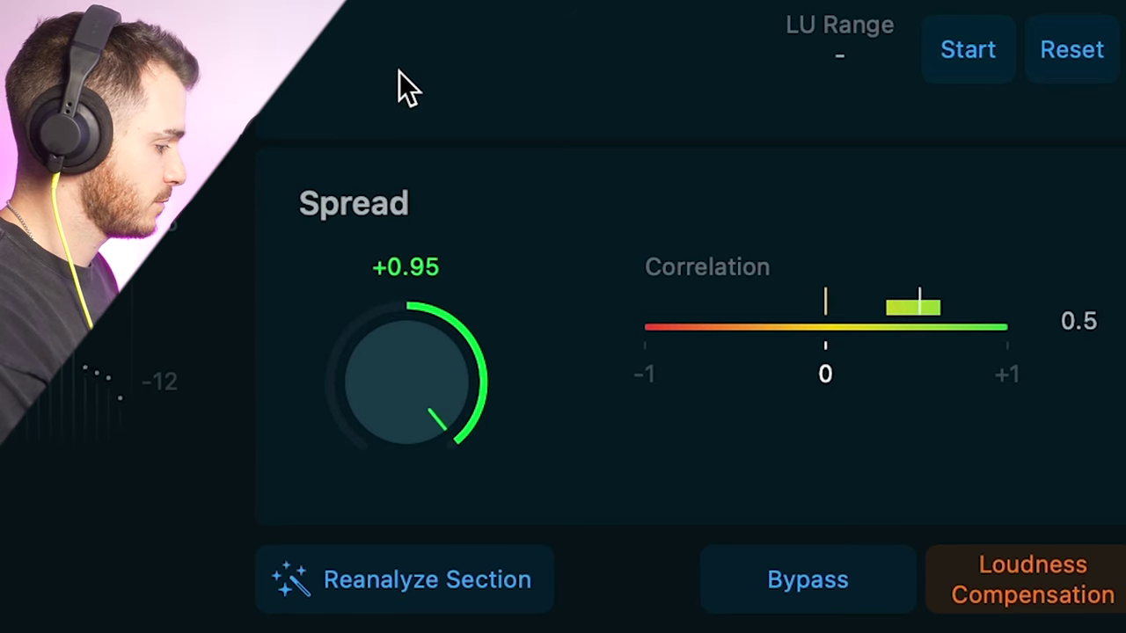
{"action": "left_click_drag", "start_coordinate": [400, 71], "coordinate": [417, 528]}
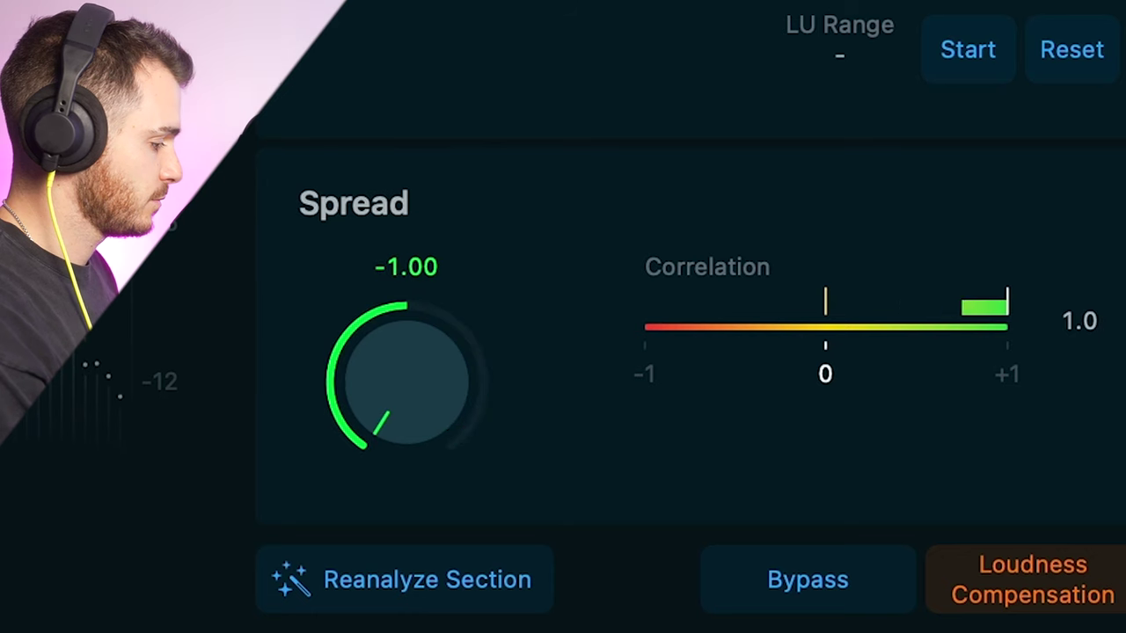
{"action": "left_click_drag", "start_coordinate": [475, 632], "coordinate": [452, 390]}
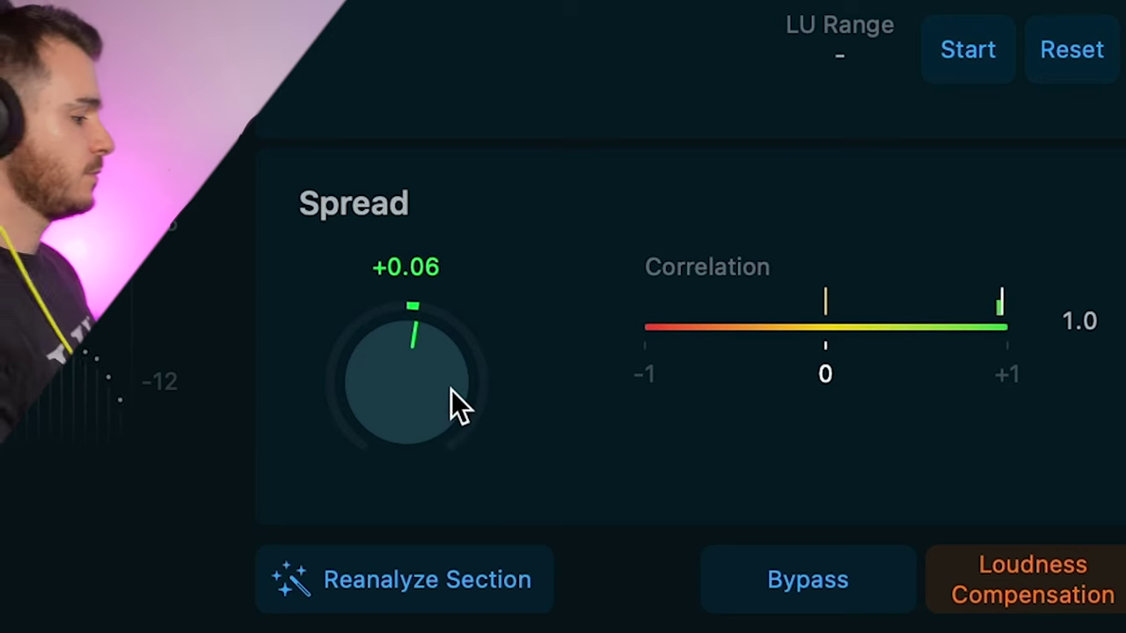
{"action": "left_click_drag", "start_coordinate": [451, 390], "coordinate": [451, 348]}
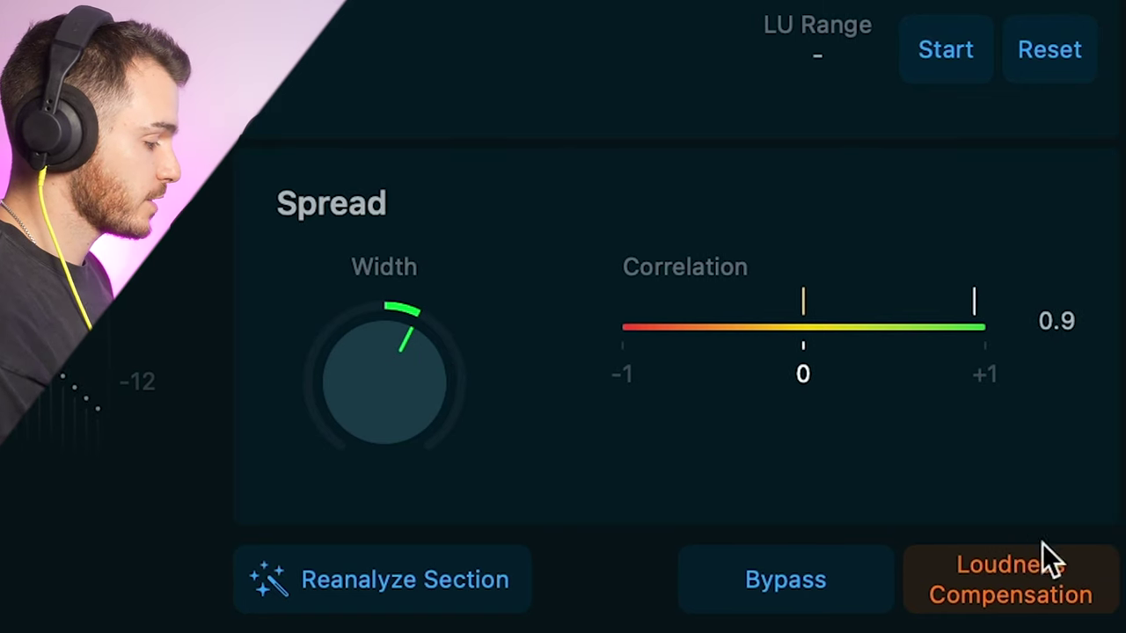
Enable Loudness Compensation and A/B the Punch master against the original several times, ending unbypassed
{"action": "left_click", "coordinate": [1051, 589]}
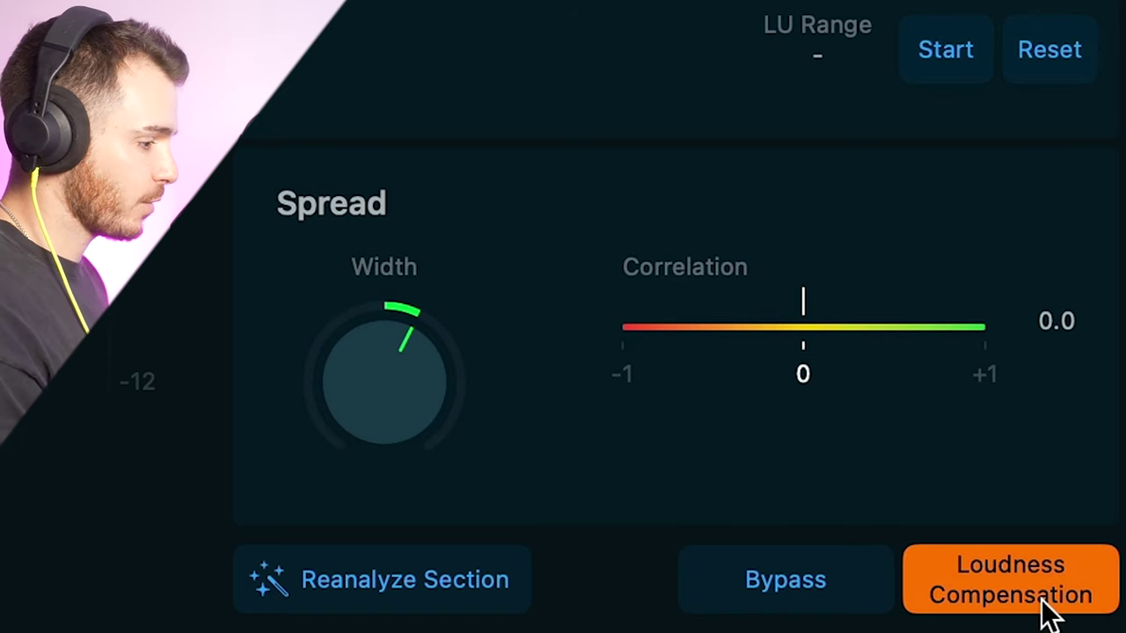
{"action": "left_click", "coordinate": [757, 564]}
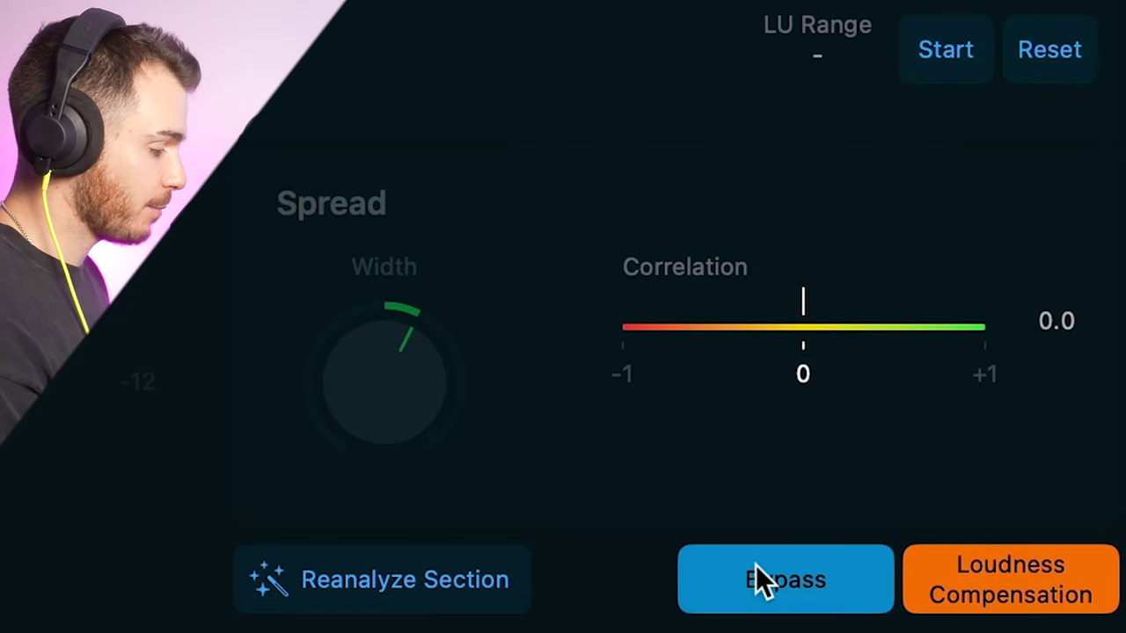
{"action": "left_click", "coordinate": [756, 565]}
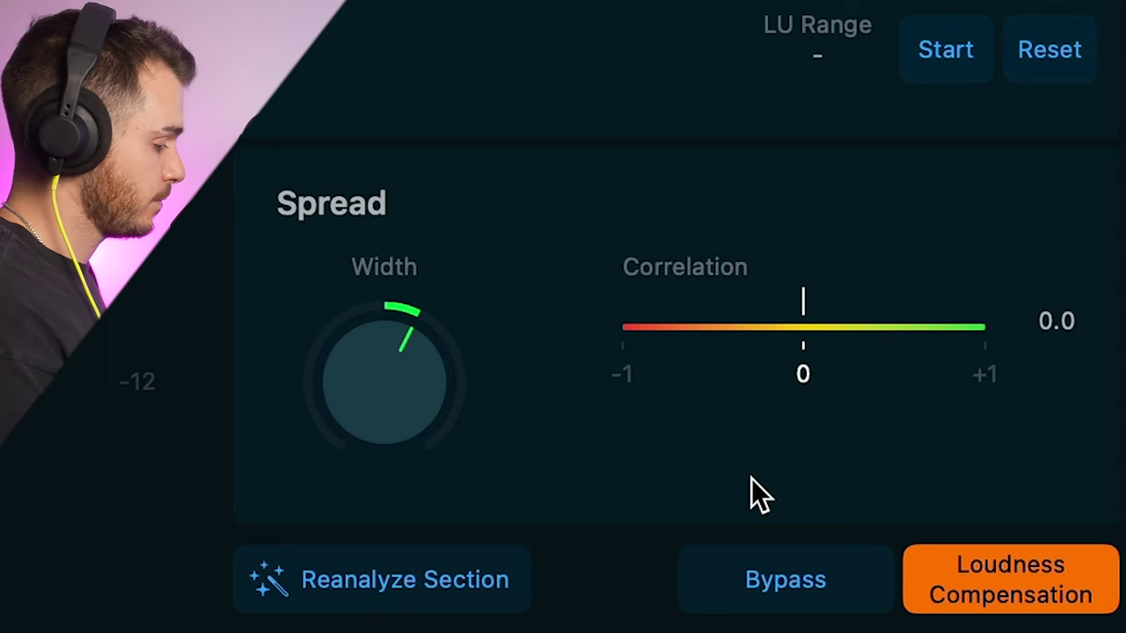
{"action": "left_click", "coordinate": [786, 585]}
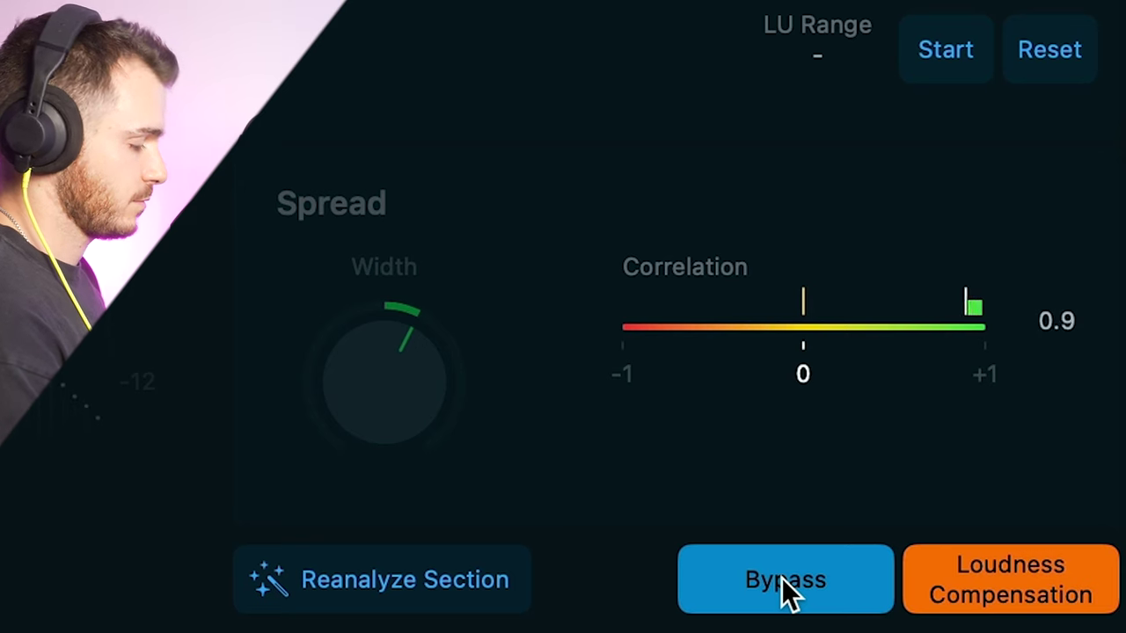
{"action": "left_click", "coordinate": [786, 585]}
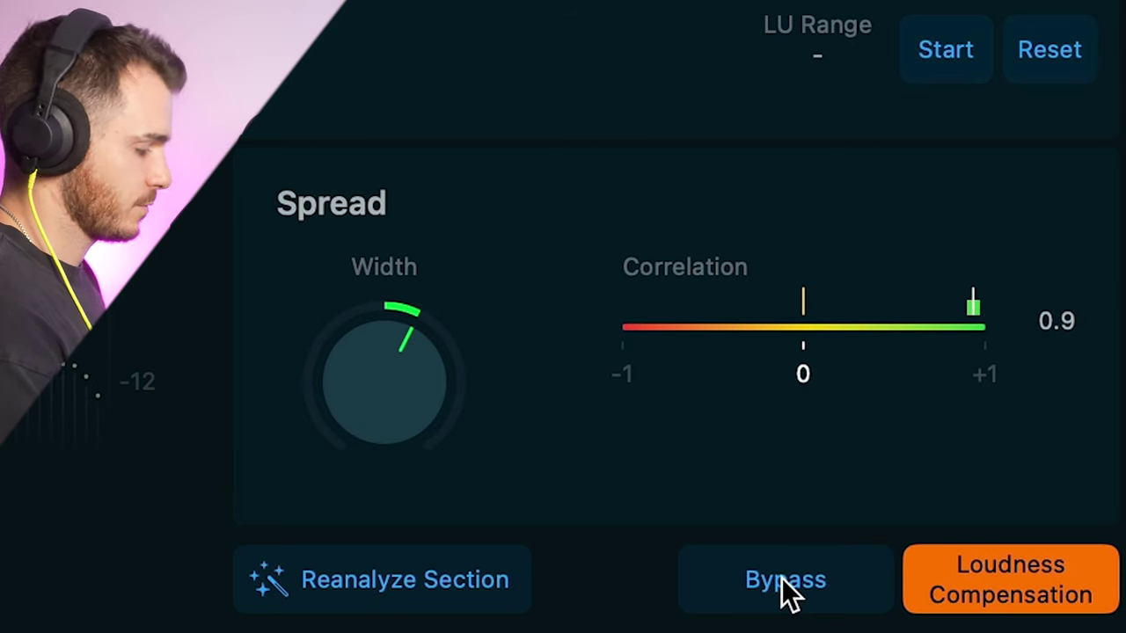
{"action": "left_click", "coordinate": [785, 585]}
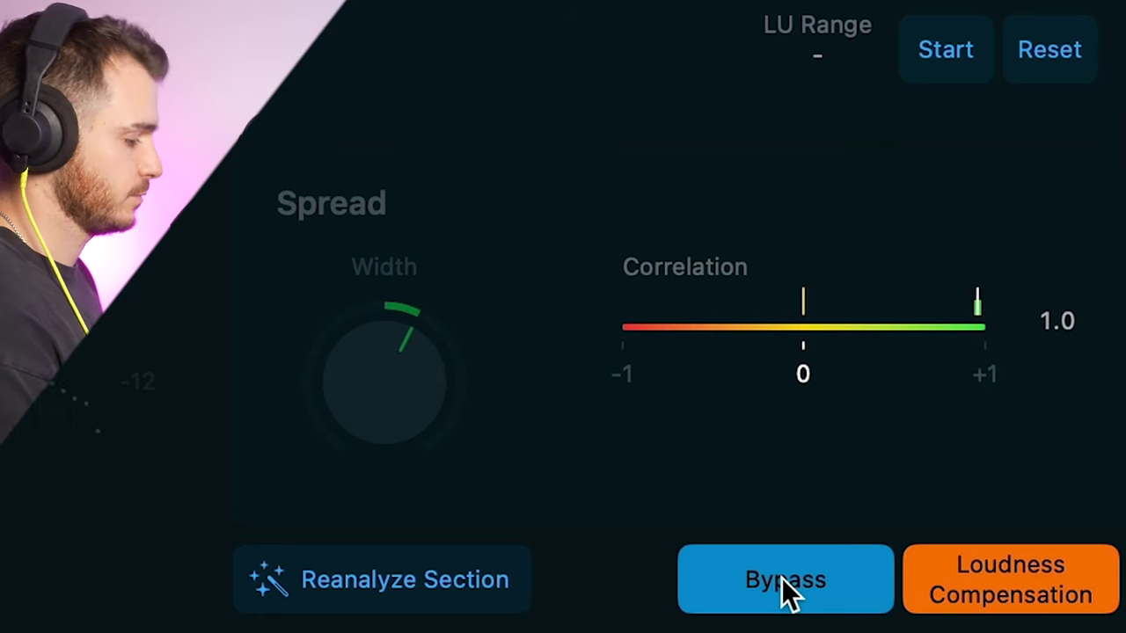
{"action": "left_click", "coordinate": [785, 584]}
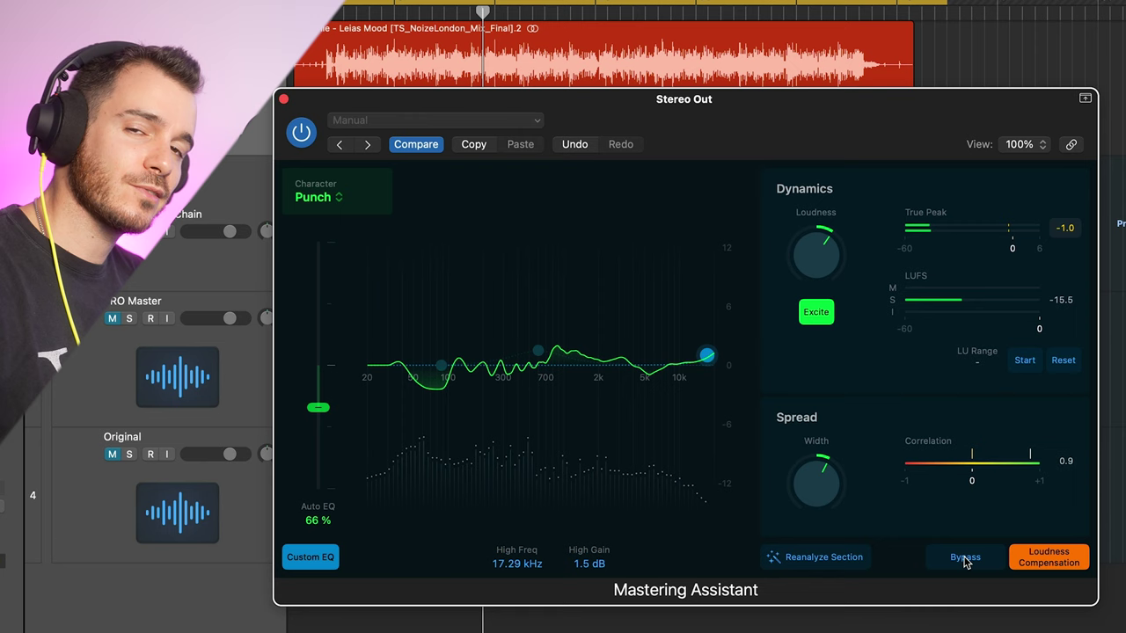
Stop the mastered song's playback with the Space bar
{"action": "key", "text": "space"}
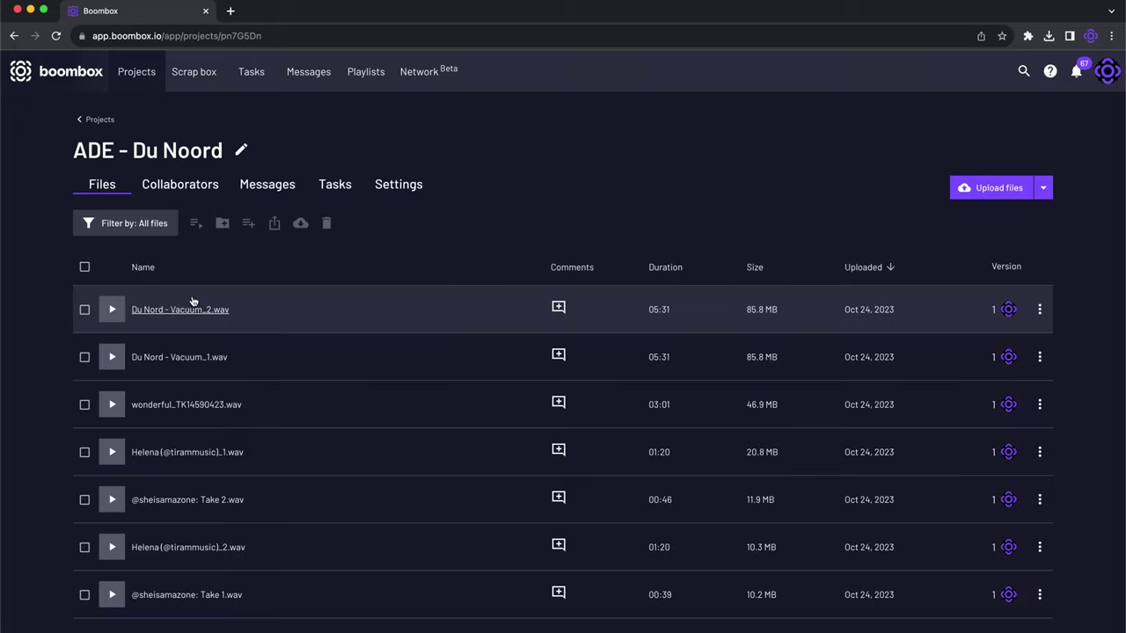
Show the Collaborators tab of the ADE - Du Noord project in Boombox
{"action": "left_click", "coordinate": [185, 185]}
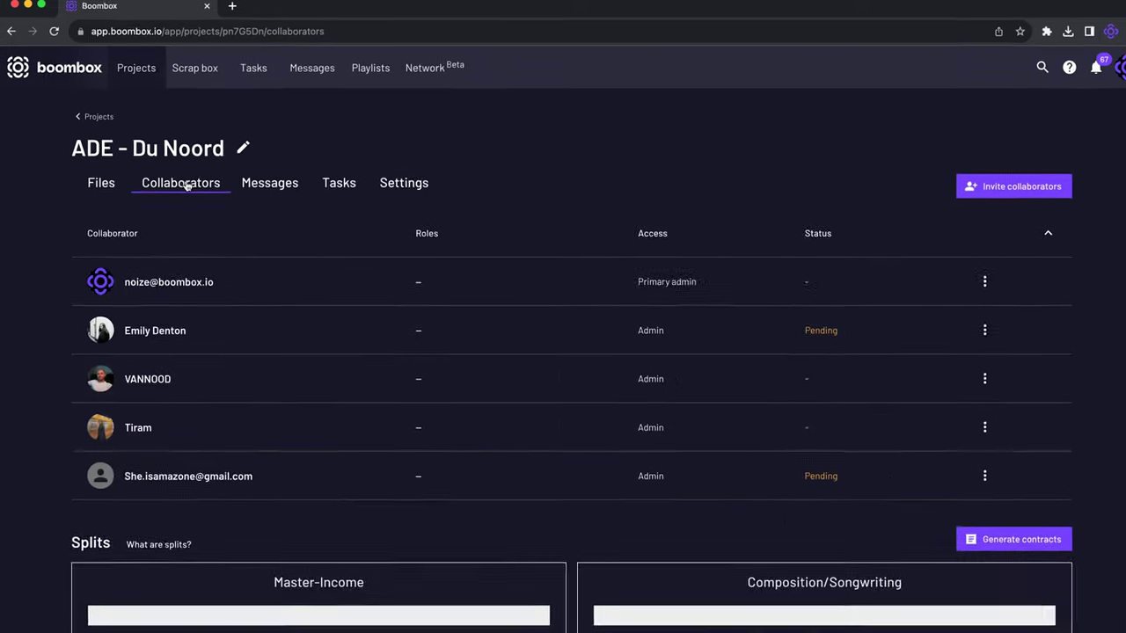